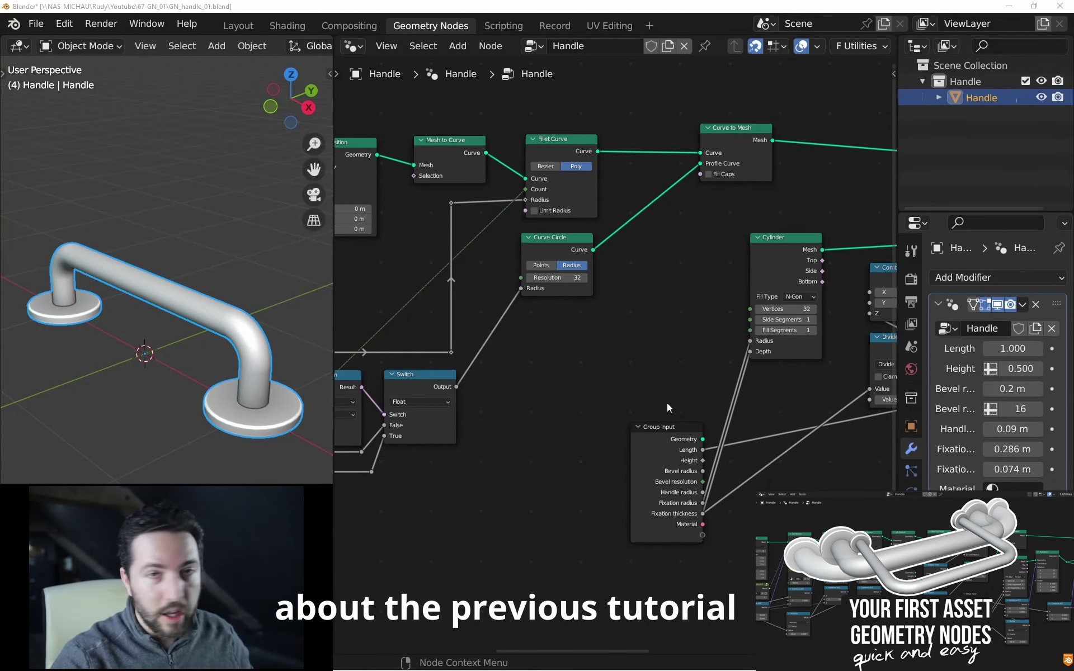
- Preview Fillet Curve, then Curve Circle, then Curve to Mesh in the viewer, ending on the bare bent tube
{"action": "middle_click_drag", "start_coordinate": [733, 175], "coordinate": [730, 181]}
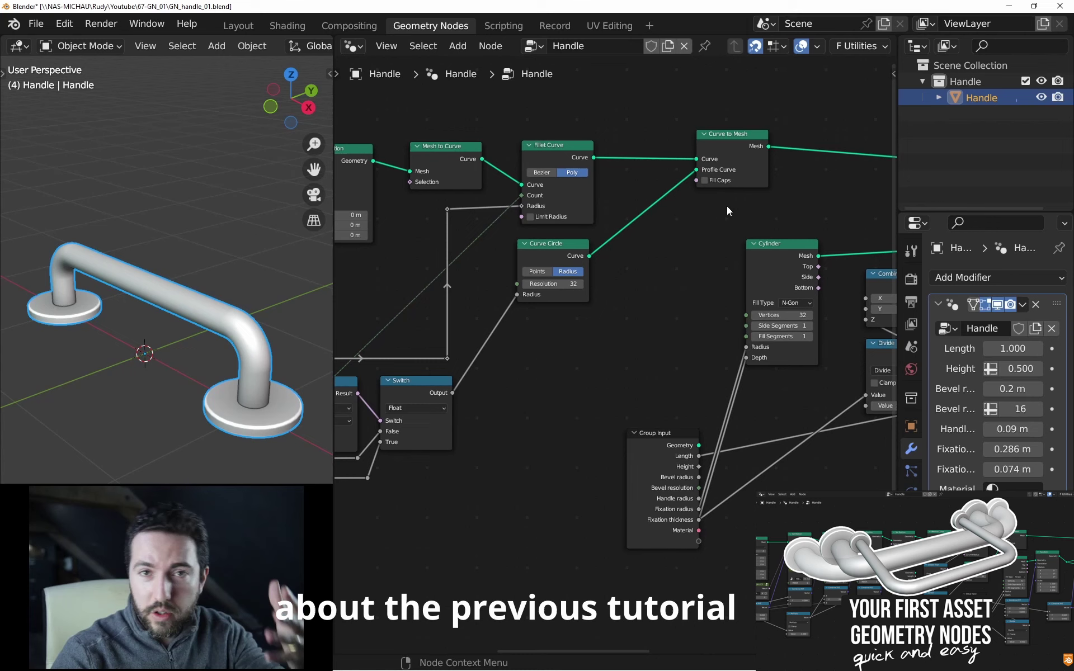
{"action": "scroll", "coordinate": [676, 184], "scroll_direction": "up", "scroll_amount": 1}
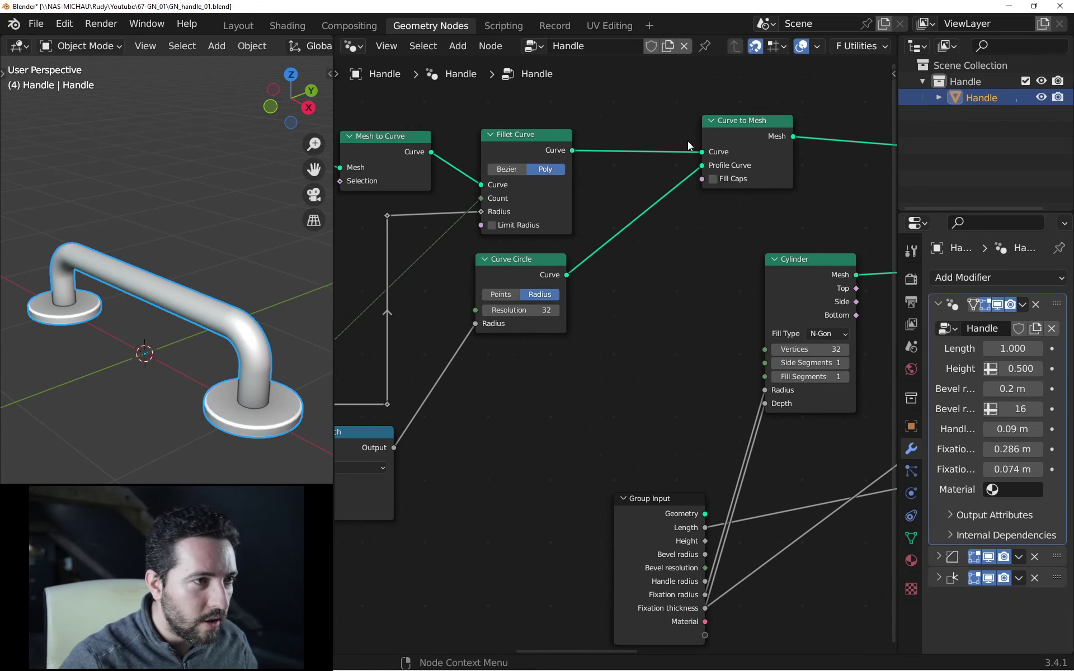
{"action": "left_click", "coordinate": [740, 125]}
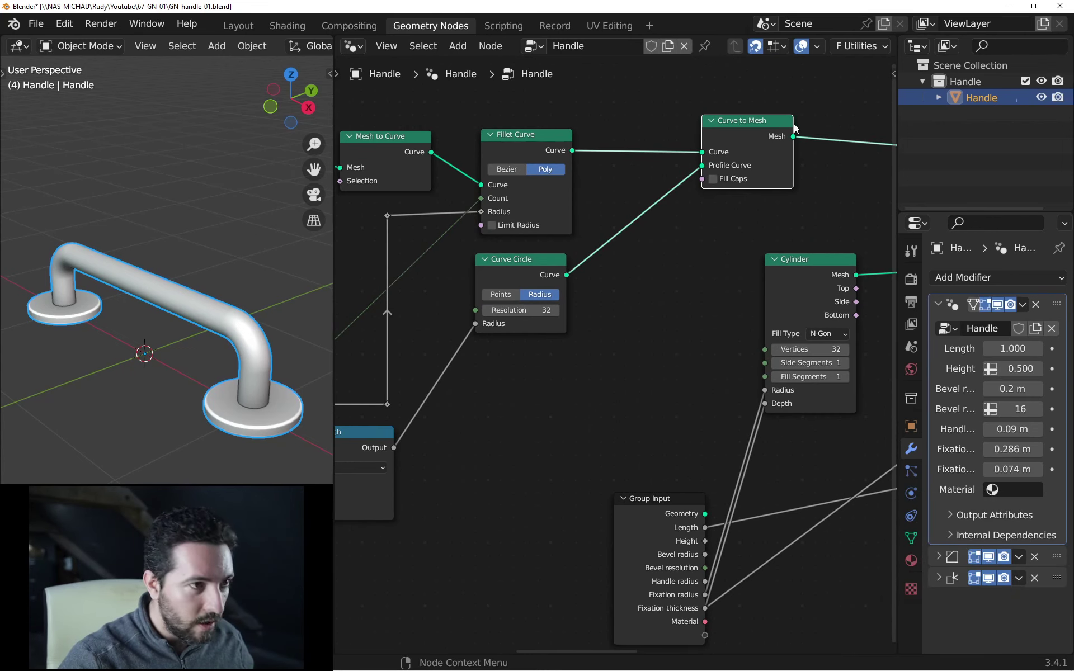
{"action": "left_click", "coordinate": [511, 143], "text": "ctrl+shift"}
{"action": "key", "text": "x"}
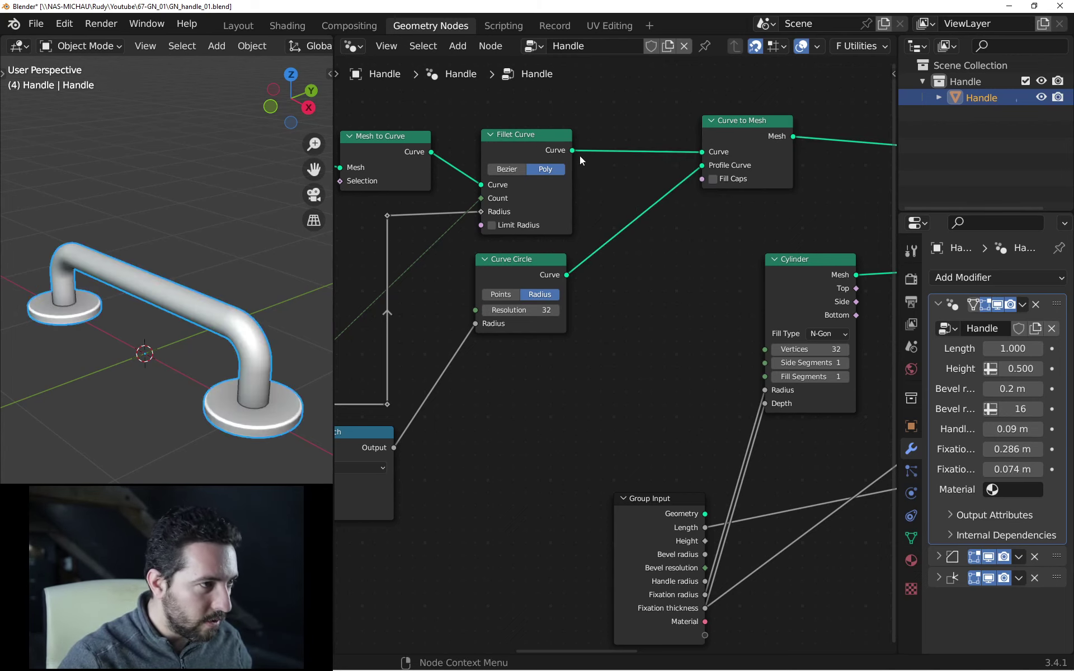
{"action": "left_click", "coordinate": [531, 139]}
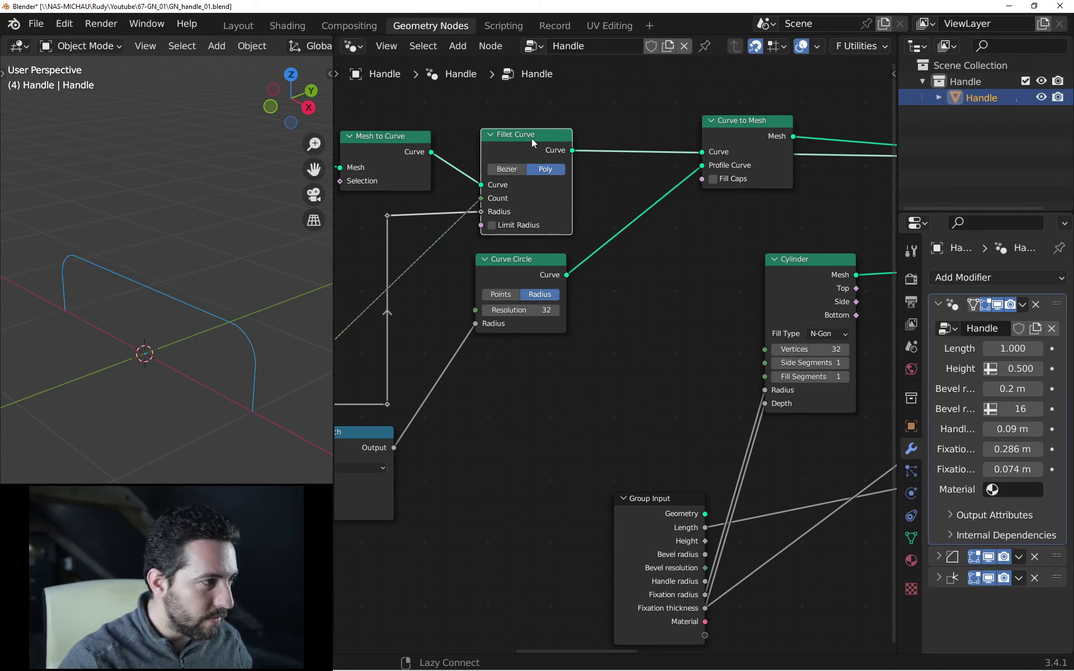
{"action": "left_click", "coordinate": [745, 120]}
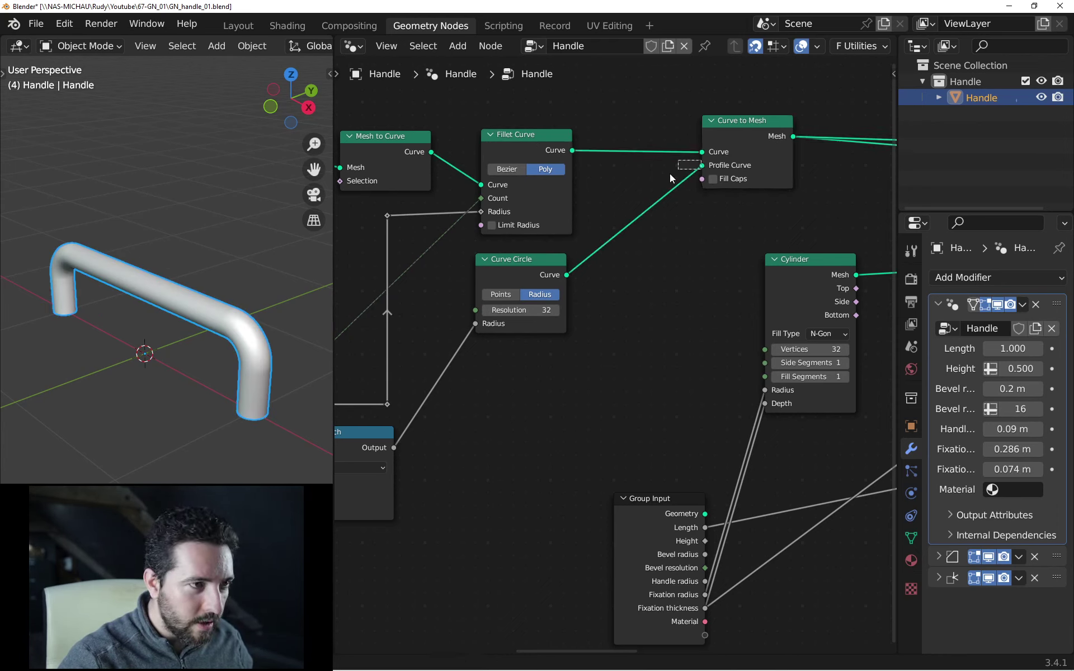
{"action": "left_click", "coordinate": [515, 274], "text": "ctrl+shift"}
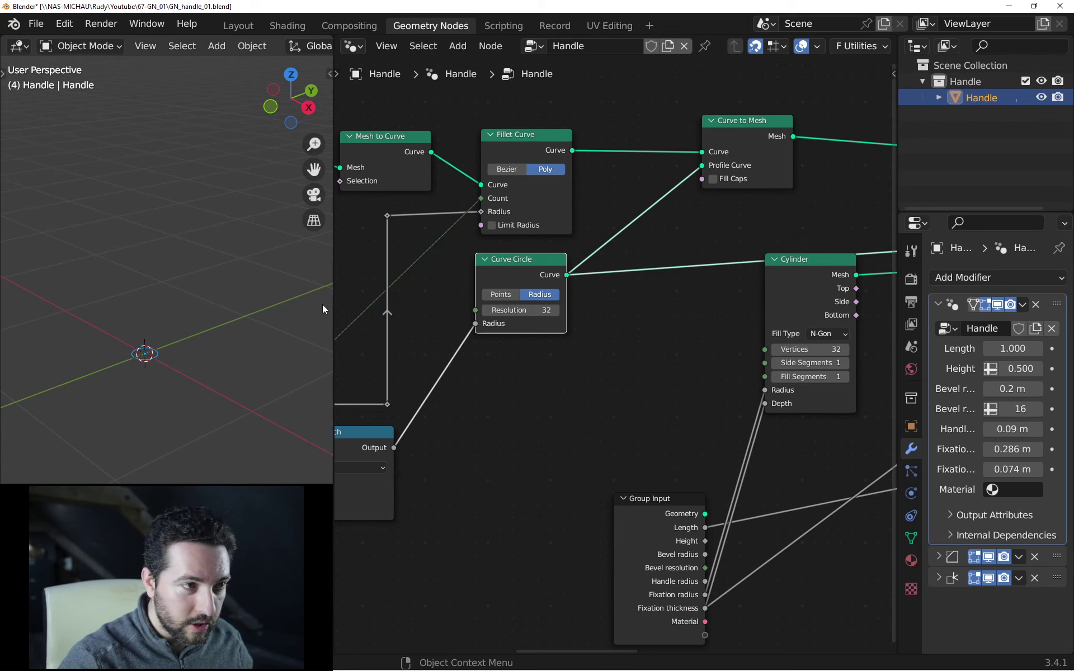
{"action": "left_click", "coordinate": [744, 128], "text": "ctrl+shift"}
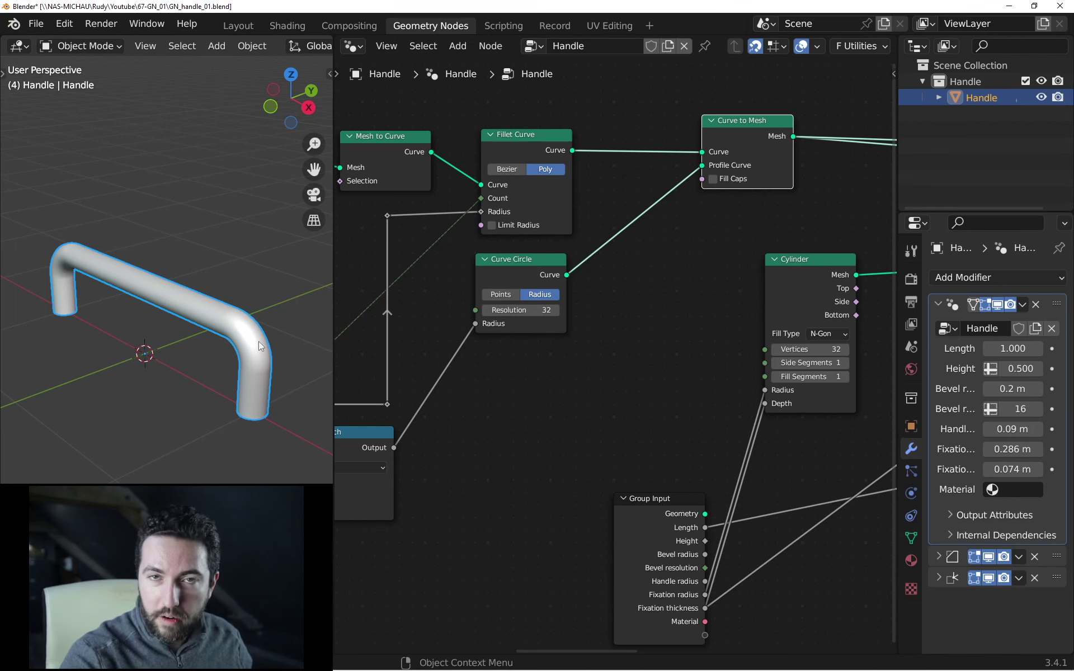
- Add a Quadrilateral node below Curve Circle and plug it into Profile Curve
{"action": "scroll", "coordinate": [527, 364], "scroll_direction": "up", "scroll_amount": 2}
{"action": "key", "text": "shift+a"}
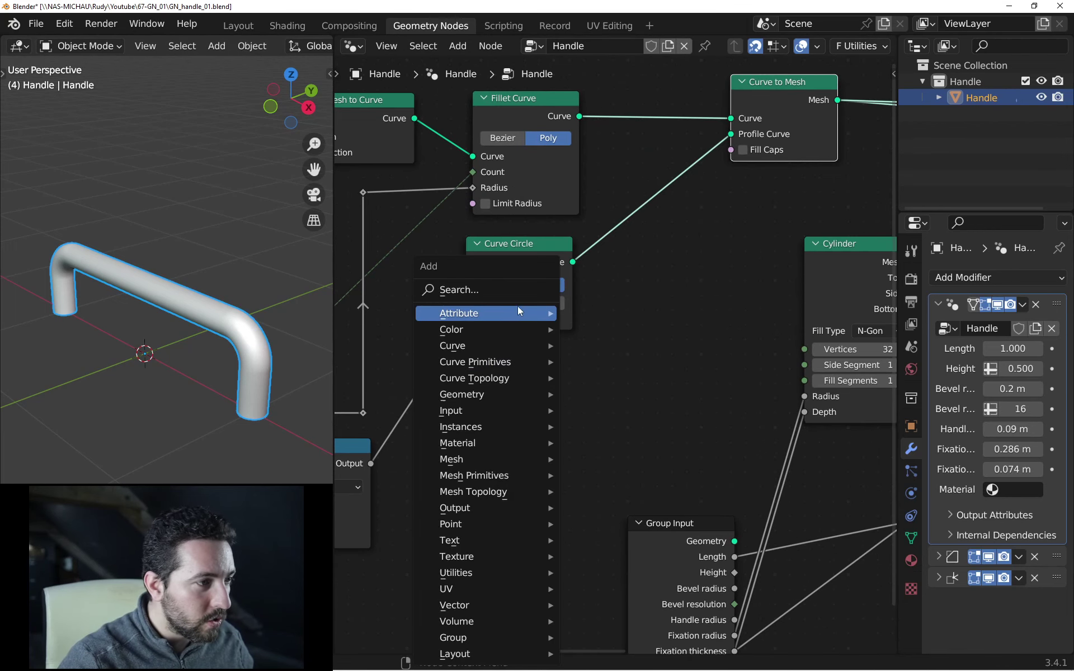
{"action": "left_click", "coordinate": [518, 290]}
{"action": "type", "text": "quad"}
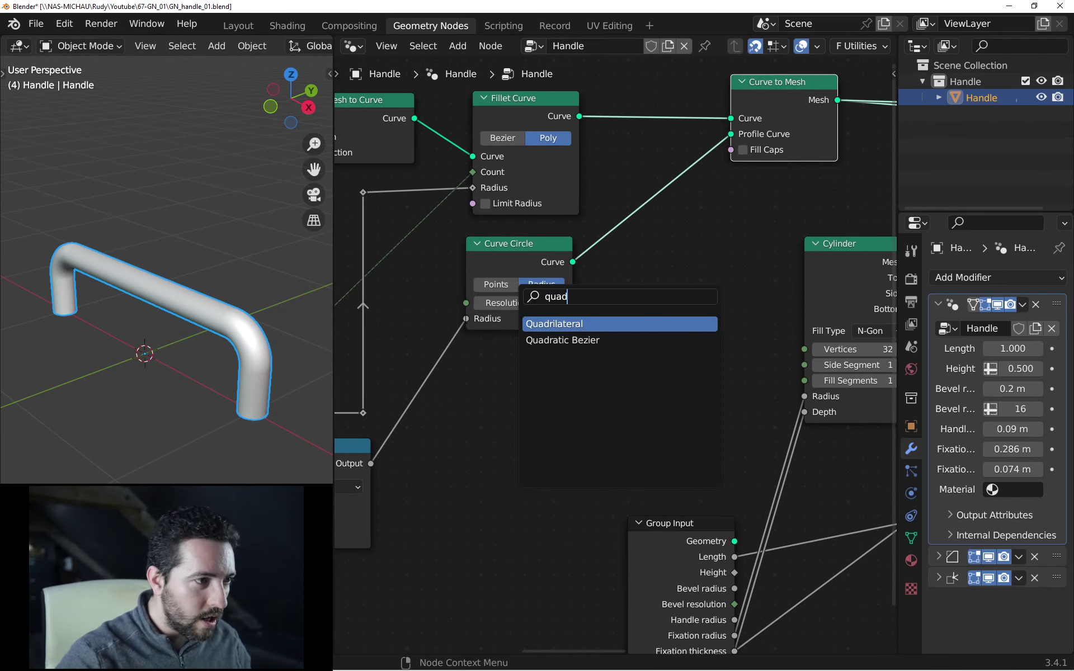
{"action": "left_click", "coordinate": [600, 324]}
{"action": "left_click", "coordinate": [560, 384]}
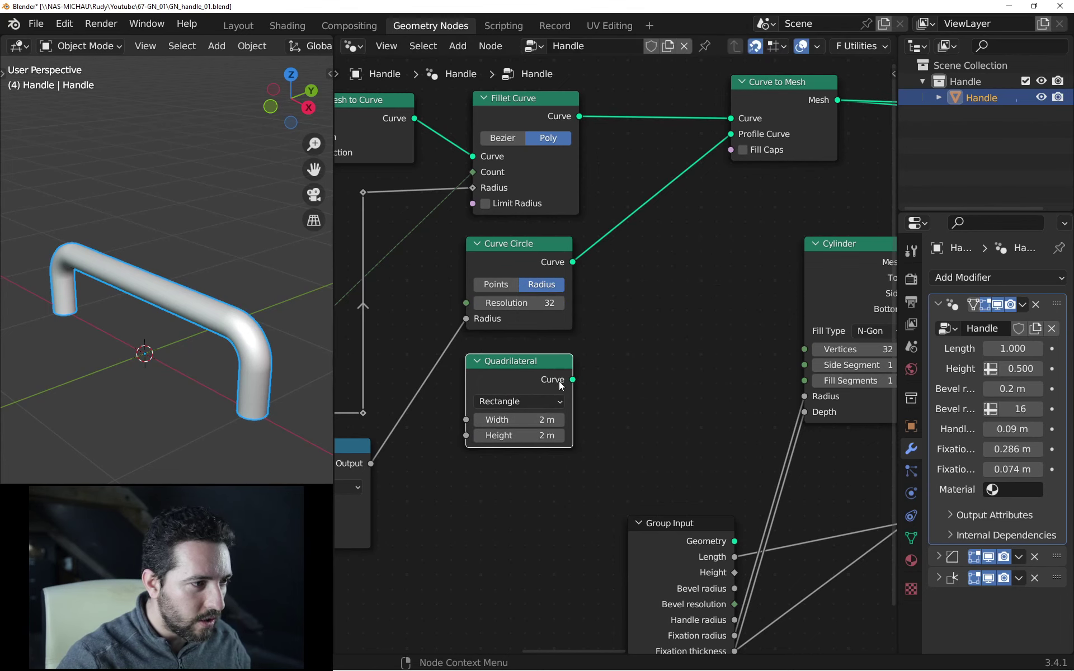
{"action": "left_click_drag", "start_coordinate": [573, 380], "coordinate": [732, 136]}
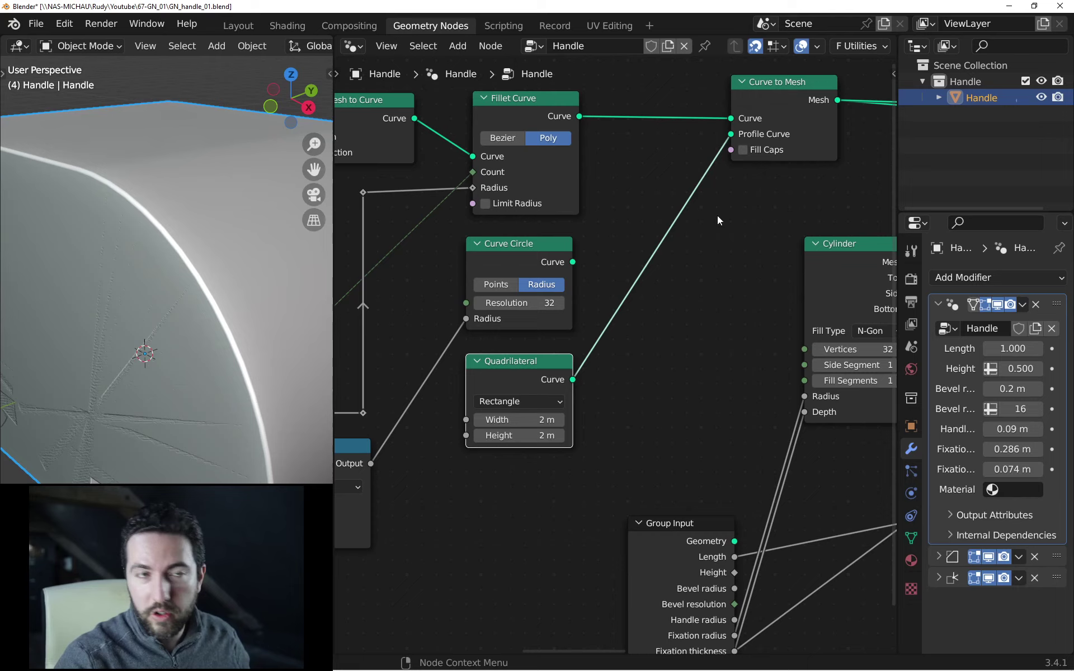
- Drive the Quadrilateral's Width and Height from the Switch output
{"action": "middle_click_drag", "start_coordinate": [717, 216], "coordinate": [770, 223]}
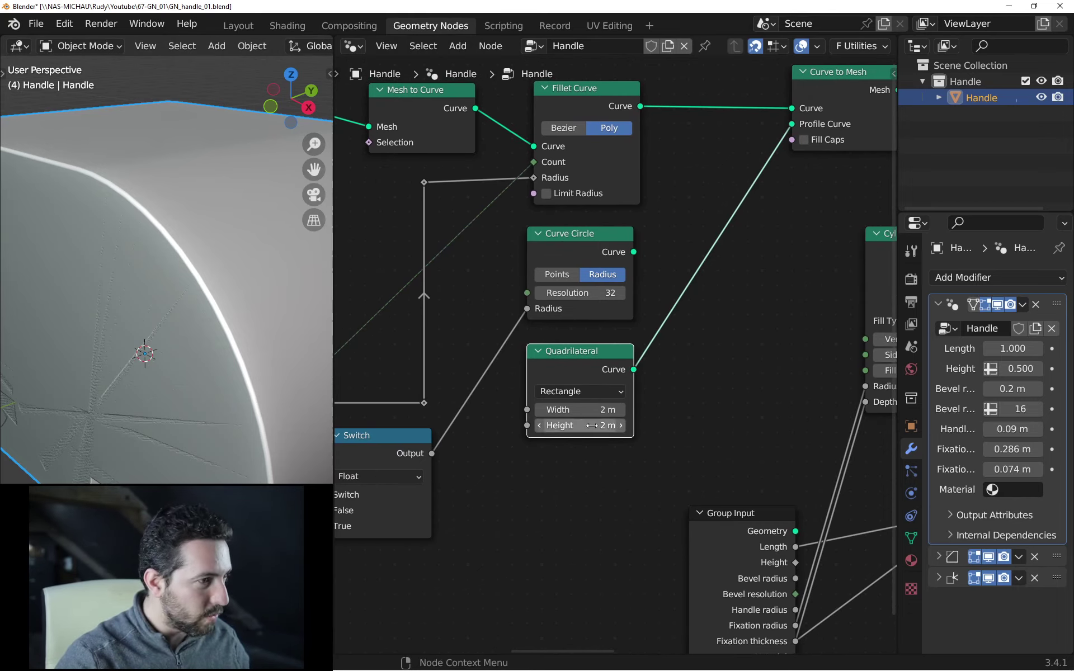
{"action": "left_click_drag", "start_coordinate": [600, 409], "coordinate": [548, 425]}
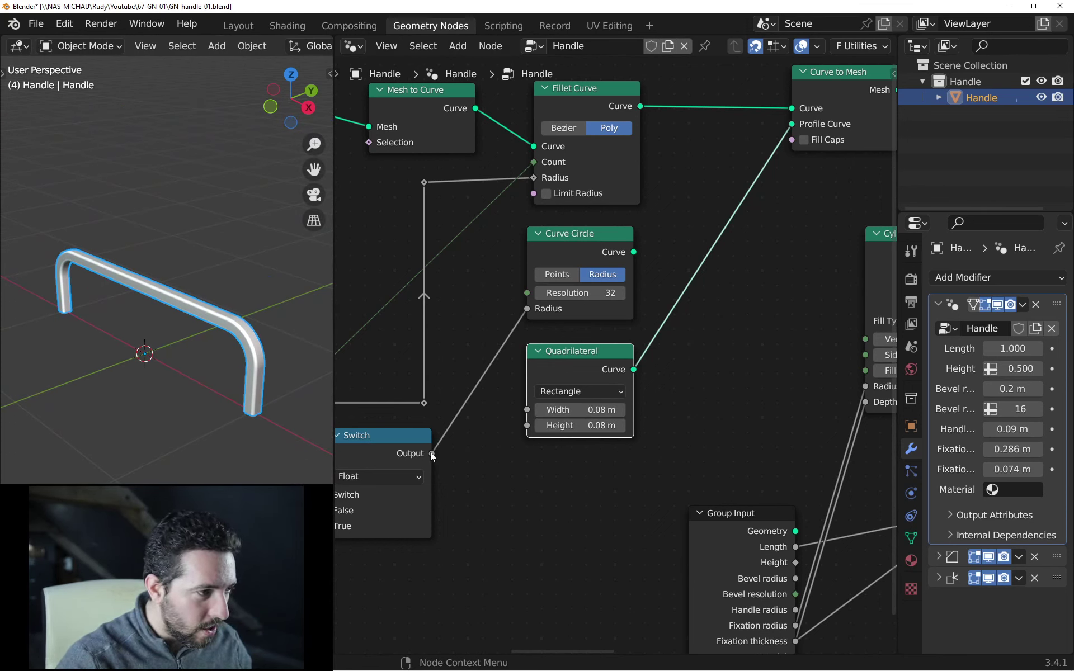
{"action": "left_click_drag", "start_coordinate": [430, 452], "coordinate": [528, 424]}
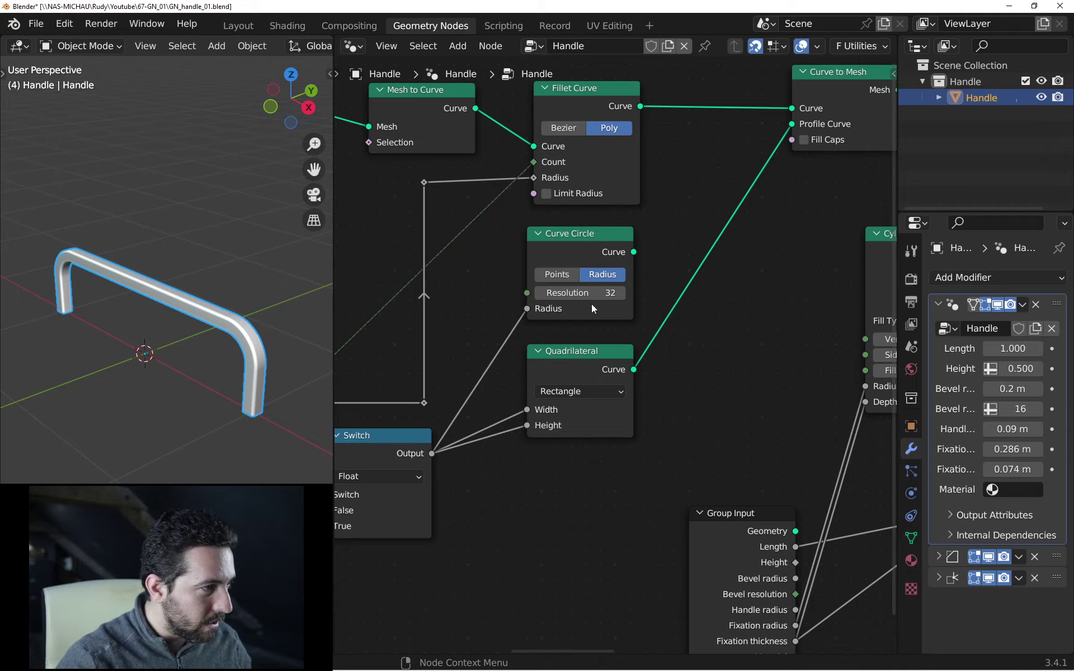
- Reconnect the final geometry into Set Shade Smooth so the fixation discs show again
{"action": "middle_click_drag", "start_coordinate": [743, 274], "coordinate": [495, 334]}
{"action": "scroll", "coordinate": [495, 334], "scroll_direction": "down", "scroll_amount": 2}
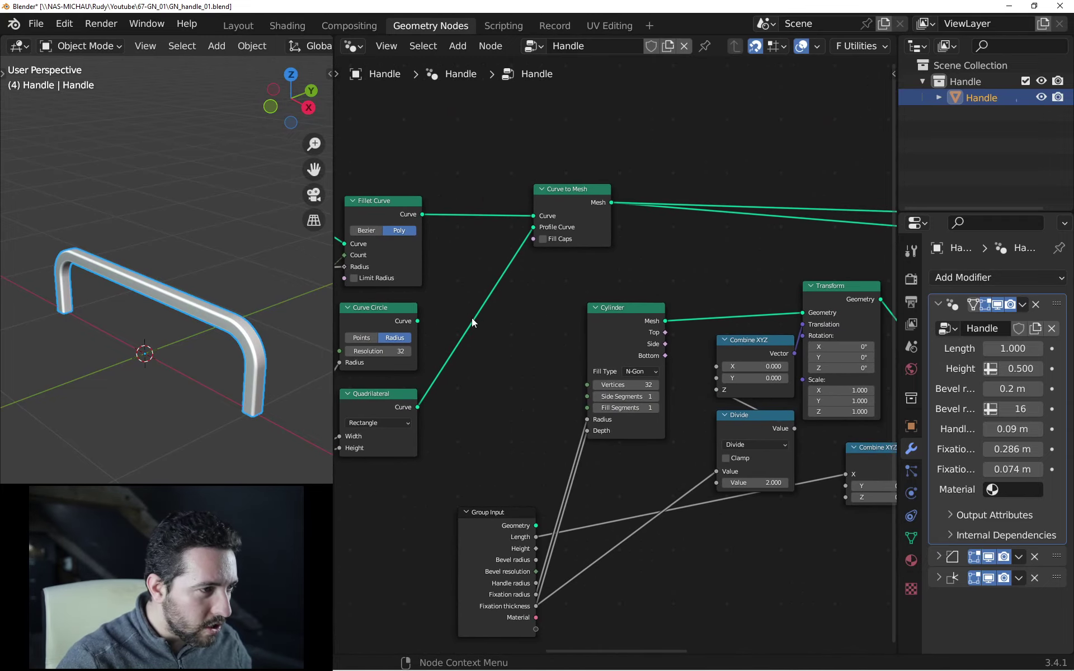
{"action": "scroll", "coordinate": [465, 317], "scroll_direction": "down", "scroll_amount": 4}
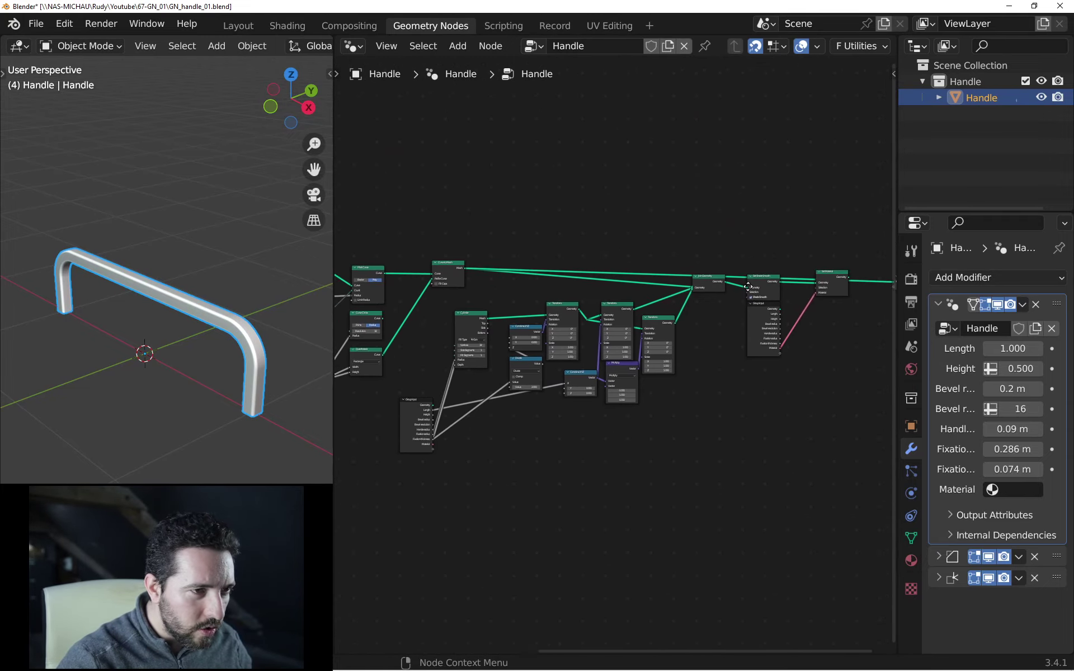
{"action": "left_click_drag", "start_coordinate": [748, 286], "coordinate": [748, 286]}
{"action": "middle_click_drag", "start_coordinate": [432, 315], "coordinate": [619, 273]}
{"action": "scroll", "coordinate": [619, 273], "scroll_direction": "up", "scroll_amount": 4}
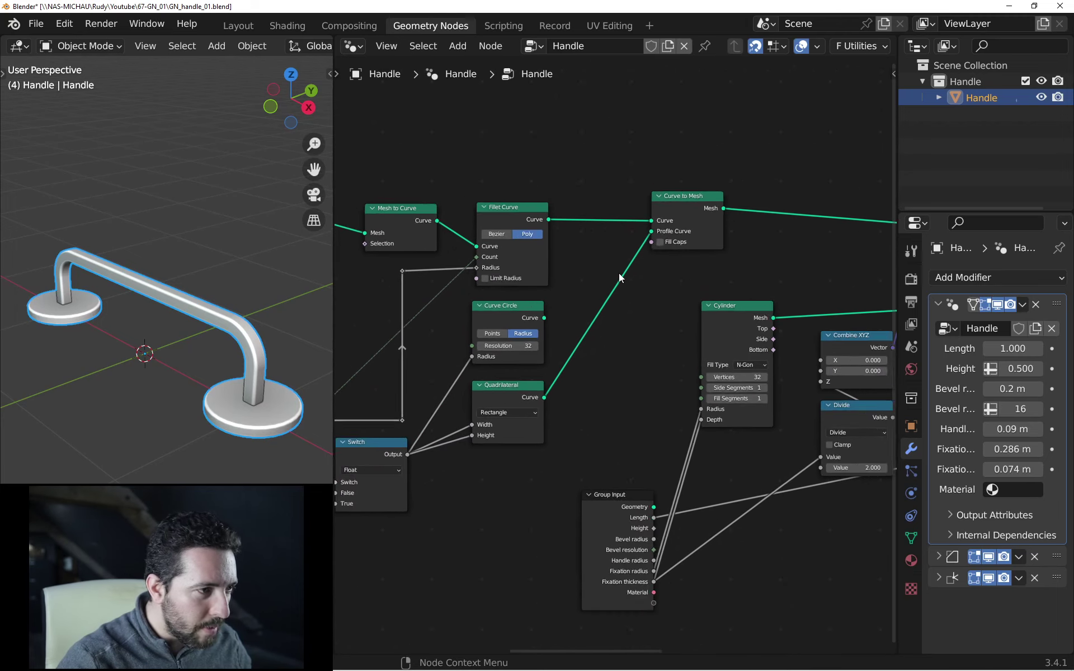
{"action": "scroll", "coordinate": [620, 274], "scroll_direction": "up", "scroll_amount": 1}
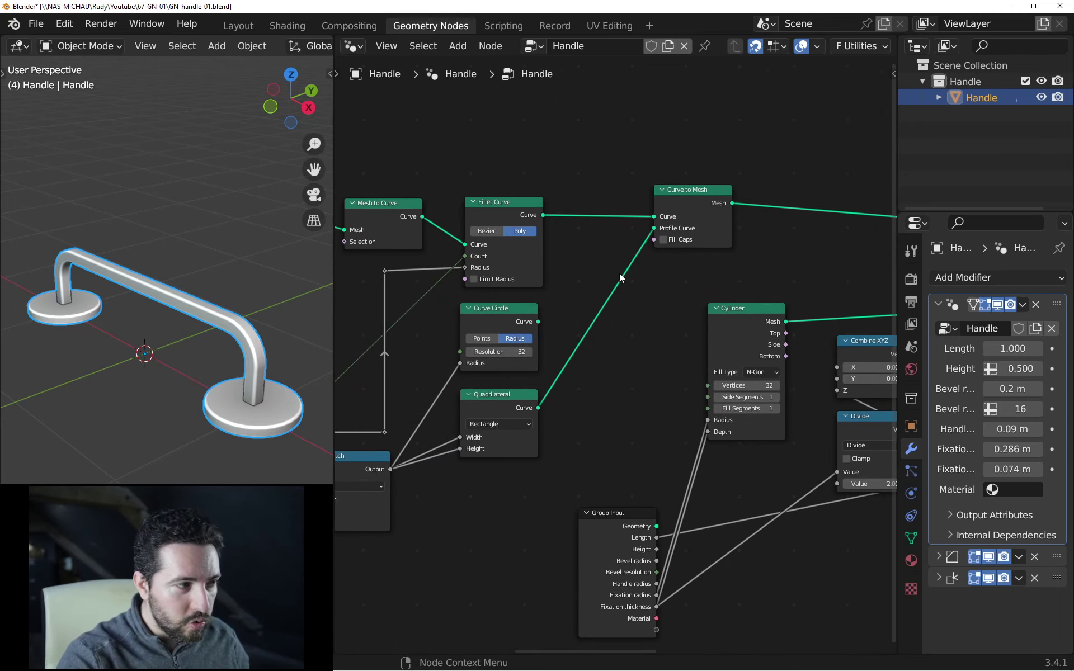
{"action": "scroll", "coordinate": [598, 288], "scroll_direction": "up", "scroll_amount": 2}
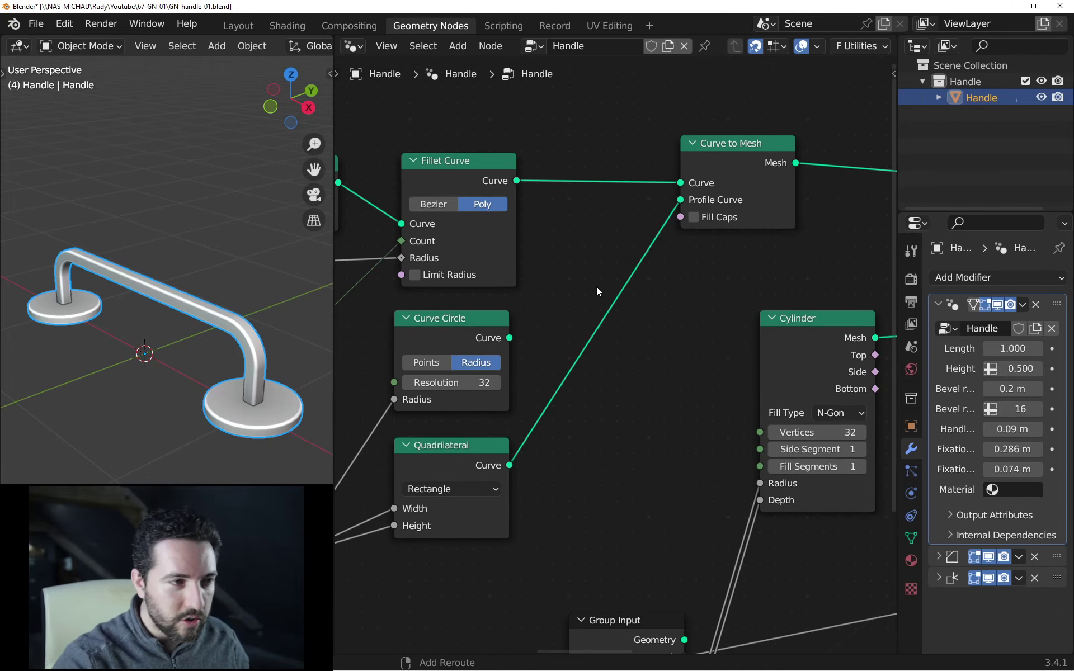
- Insert a Switch node into the profile link, Curve Circle as False and Quadrilateral as True
{"action": "key", "text": "shift+a"}
{"action": "left_click", "coordinate": [597, 287]}
{"action": "type", "text": "swit"}
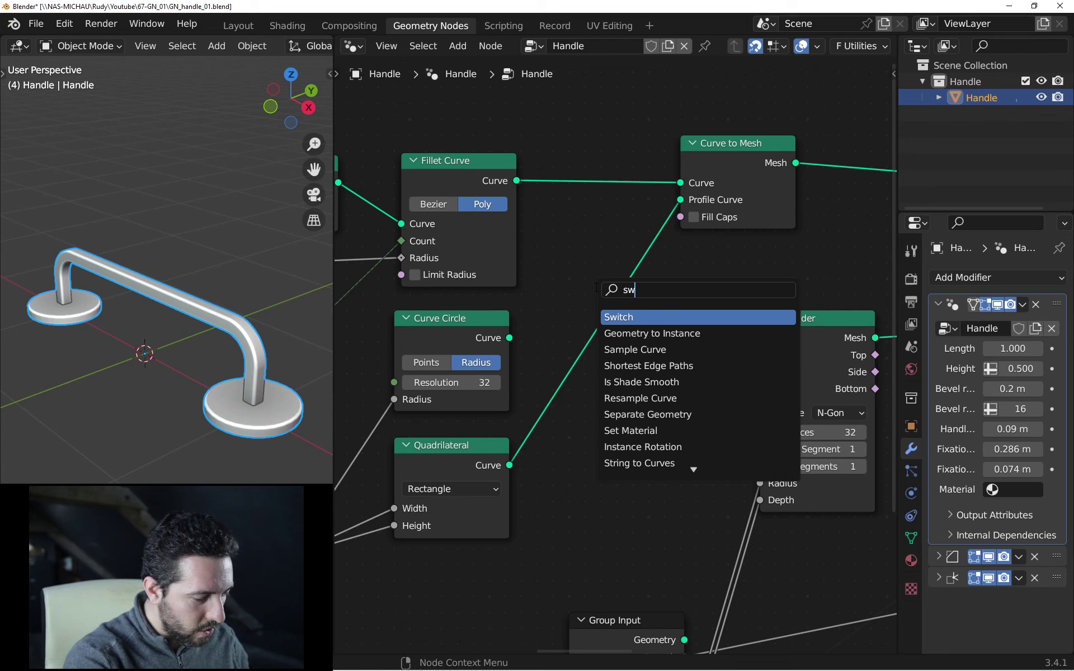
{"action": "key", "text": "Return"}
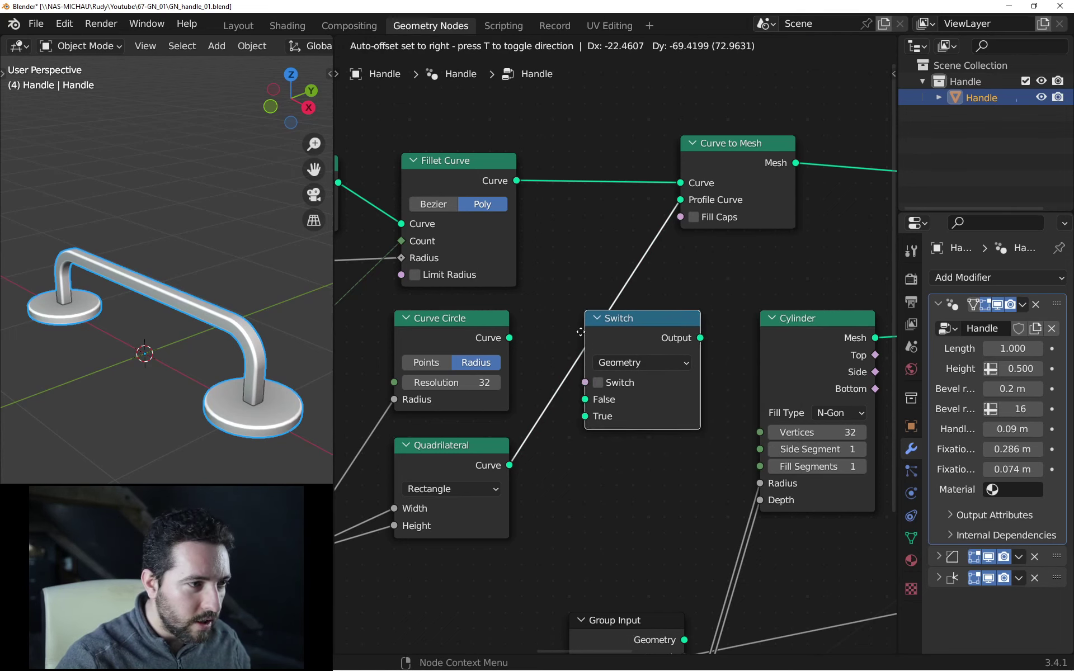
{"action": "left_click", "coordinate": [585, 383]}
{"action": "left_click_drag", "start_coordinate": [505, 340], "coordinate": [684, 200]}
{"action": "left_click_drag", "start_coordinate": [637, 439], "coordinate": [608, 324]}
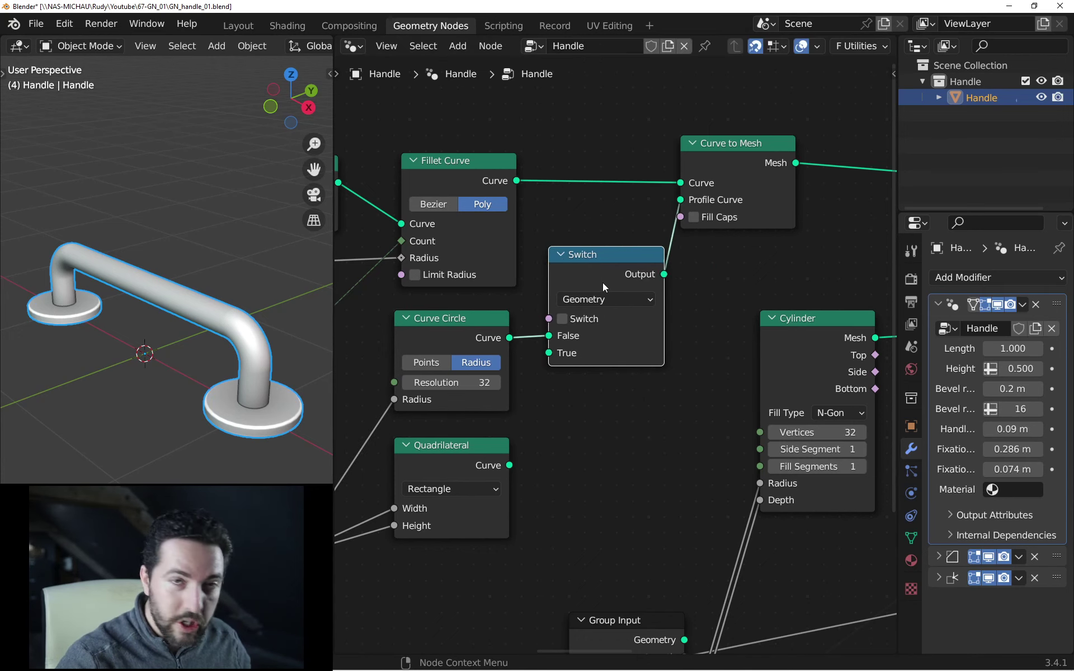
{"action": "scroll", "coordinate": [565, 344], "scroll_direction": "up", "scroll_amount": 1}
{"action": "left_click_drag", "start_coordinate": [505, 475], "coordinate": [548, 353]}
{"action": "middle_click_drag", "start_coordinate": [559, 386], "coordinate": [609, 347]}
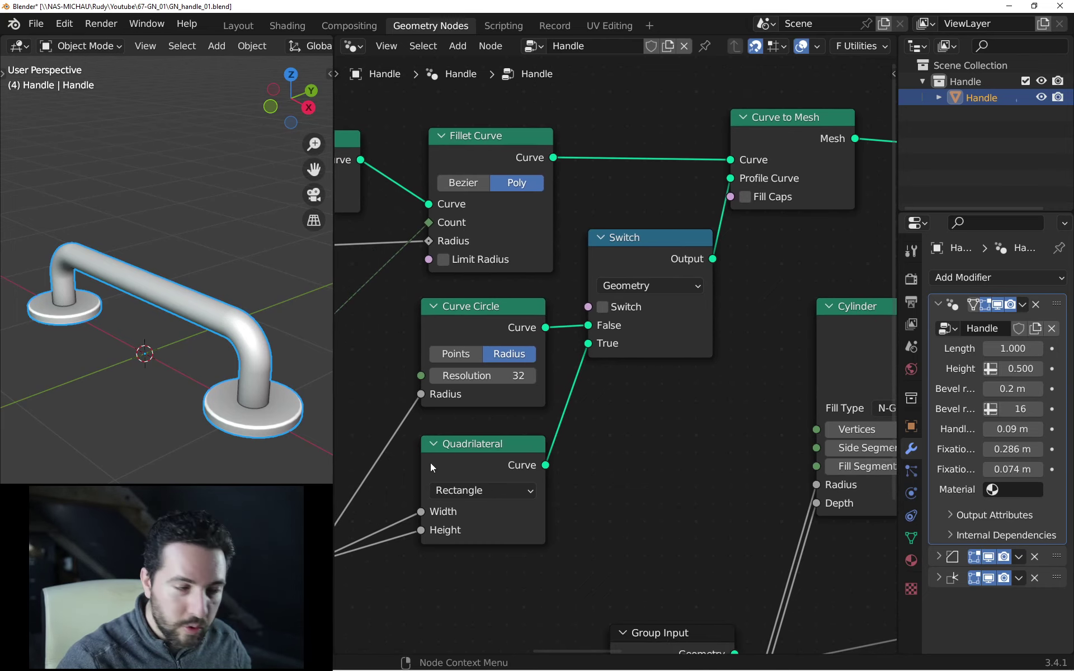
- Toggle the profile Switch to compare shapes, leaving it off for the round profile
{"action": "left_click", "coordinate": [603, 309]}
{"action": "left_click", "coordinate": [603, 309]}
{"action": "left_click", "coordinate": [603, 309]}
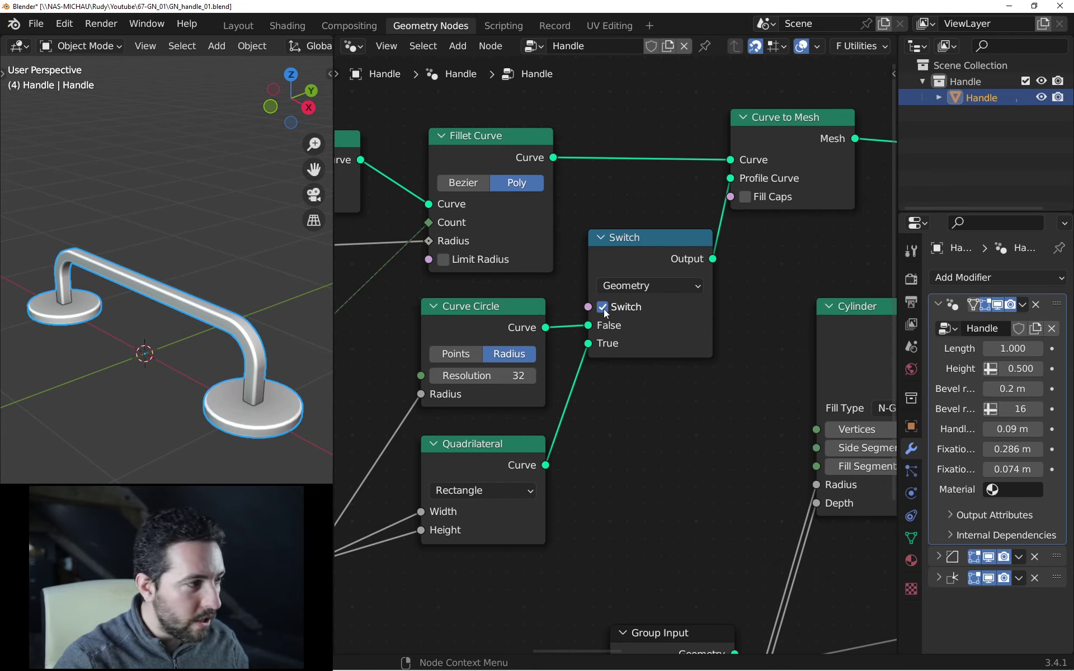
{"action": "left_click", "coordinate": [603, 309]}
{"action": "left_click", "coordinate": [603, 309]}
{"action": "left_click", "coordinate": [604, 309]}
{"action": "left_click", "coordinate": [603, 308]}
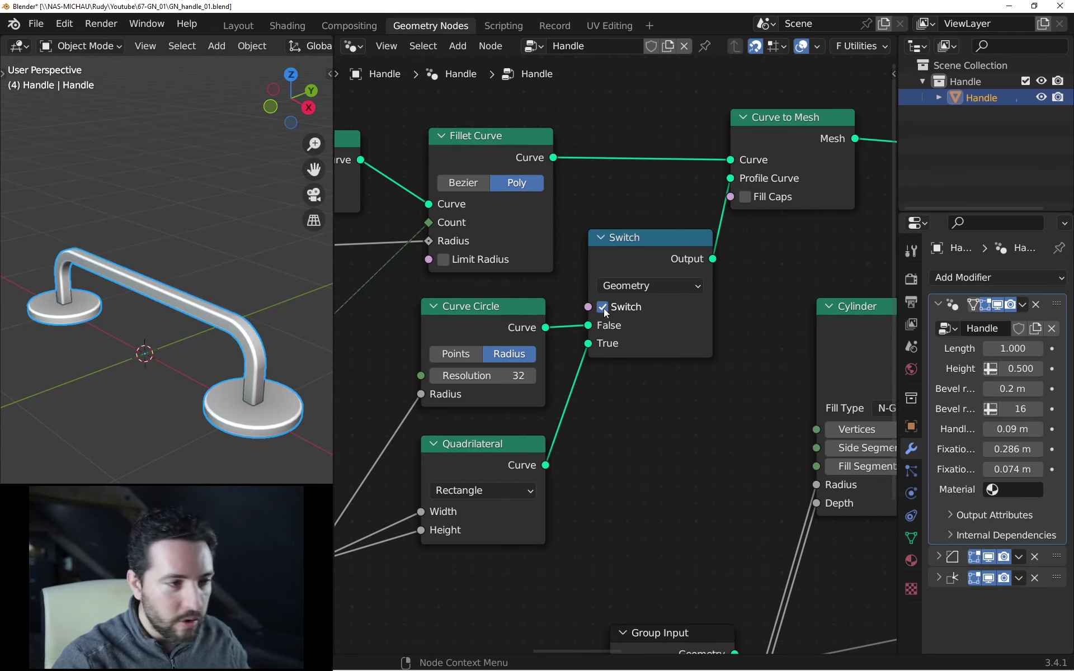
{"action": "left_click", "coordinate": [603, 308]}
{"action": "middle_click_drag", "start_coordinate": [603, 308], "coordinate": [722, 238]}
- Duplicate Group Input and link its empty socket to the profile Switch's Switch input
{"action": "scroll", "coordinate": [722, 238], "scroll_direction": "down", "scroll_amount": 4}
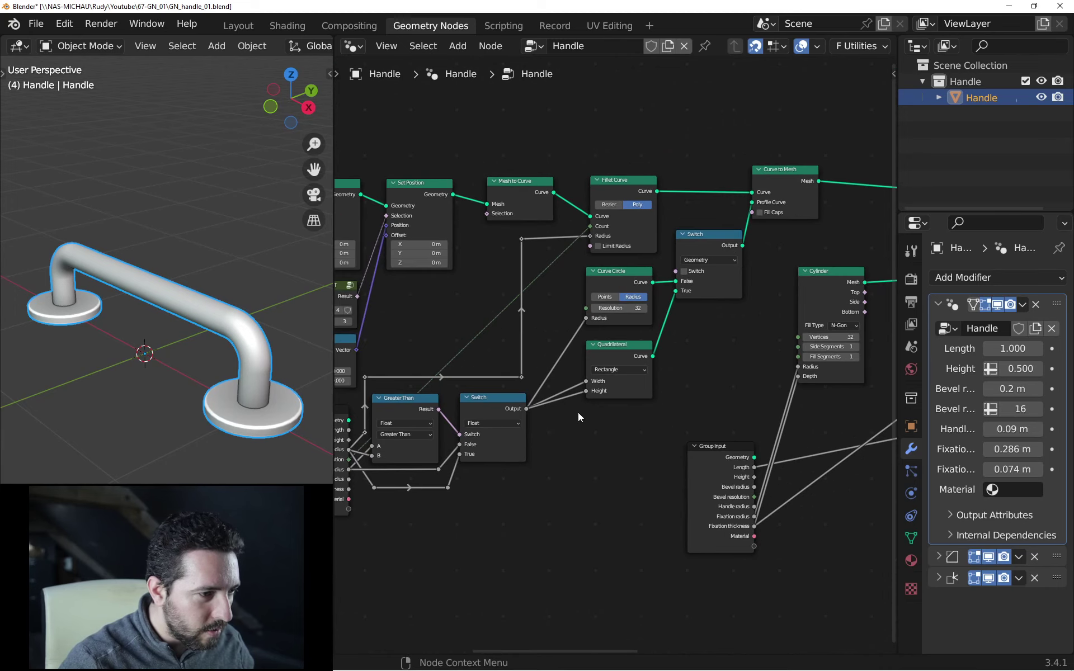
{"action": "left_click_drag", "start_coordinate": [714, 501], "coordinate": [606, 469]}
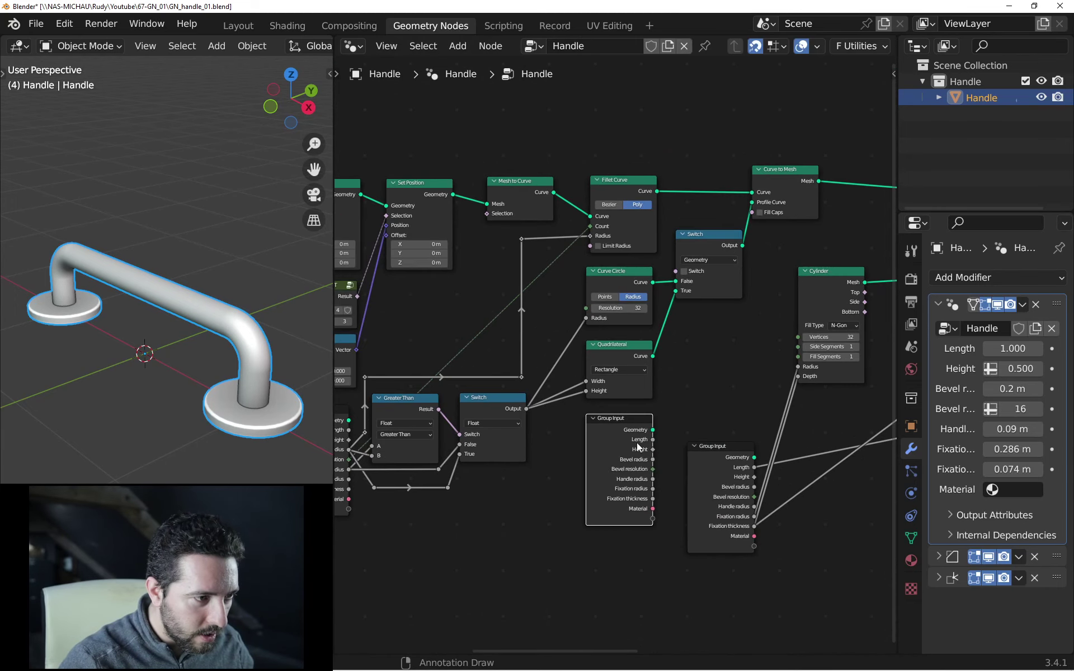
{"action": "scroll", "coordinate": [668, 384], "scroll_direction": "up", "scroll_amount": 2}
{"action": "left_click_drag", "start_coordinate": [680, 200], "coordinate": [641, 595]}
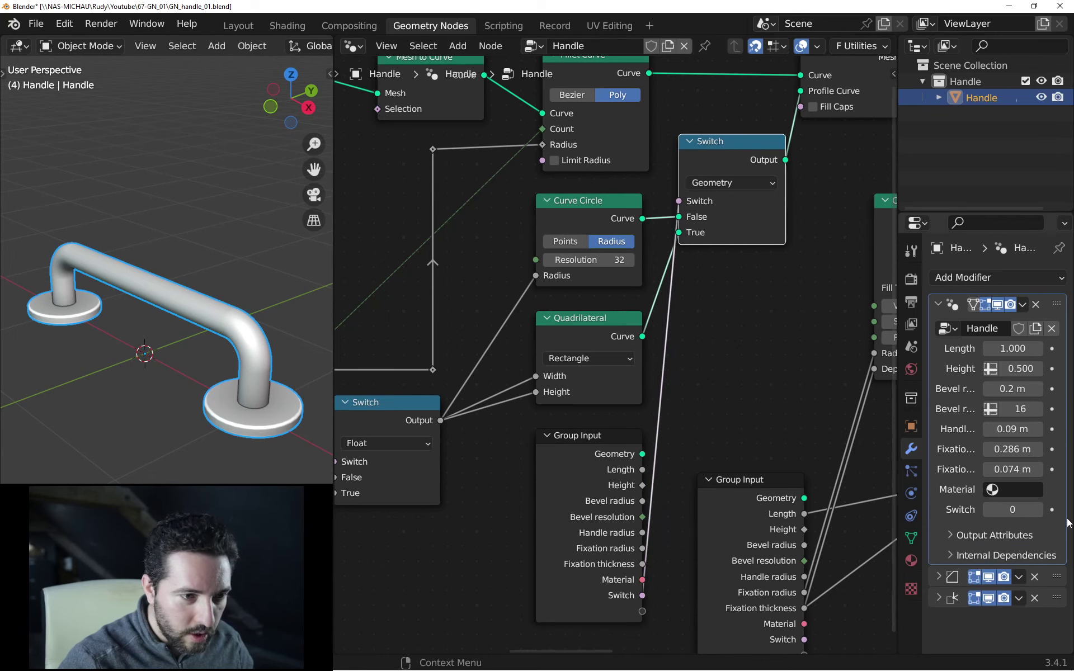
- Test the modifier's new Switch input, leaving it at 0, and nudge the Cylinder node up
{"action": "left_click_drag", "start_coordinate": [1011, 509], "coordinate": [1010, 509]}
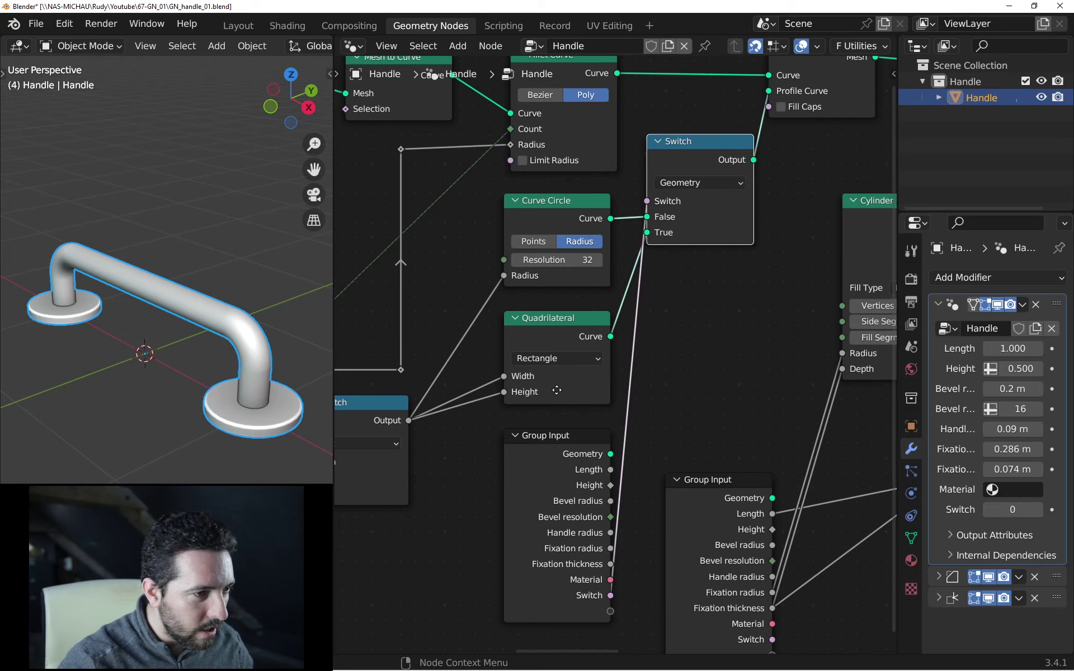
{"action": "scroll", "coordinate": [403, 374], "scroll_direction": "down", "scroll_amount": 2}
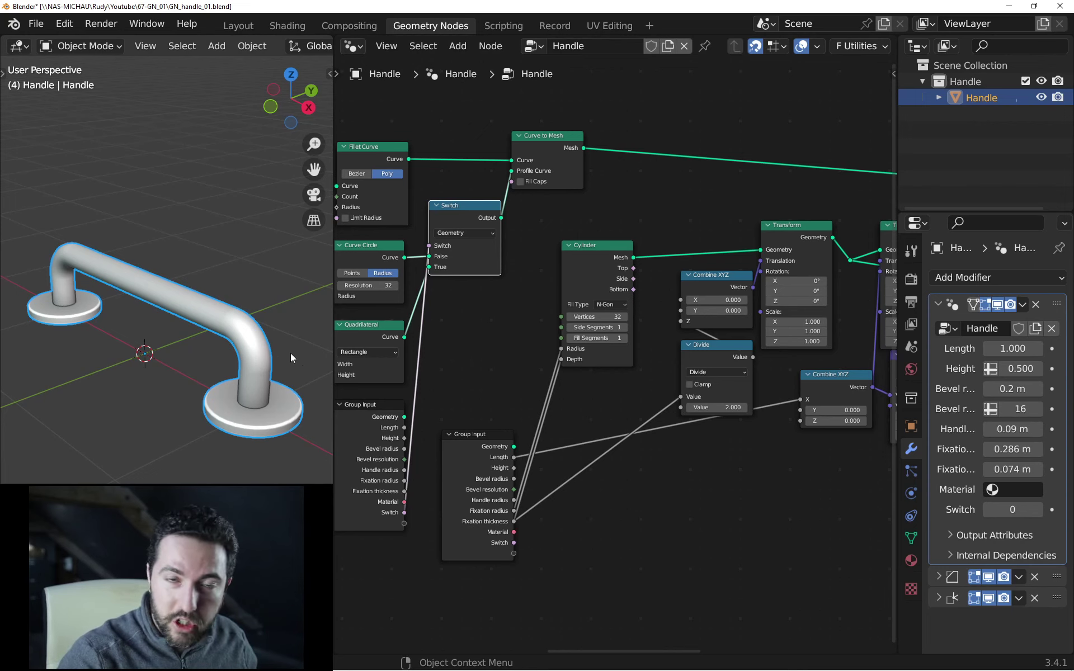
{"action": "scroll", "coordinate": [514, 366], "scroll_direction": "up", "scroll_amount": 2}
{"action": "left_click_drag", "start_coordinate": [620, 244], "coordinate": [620, 229]}
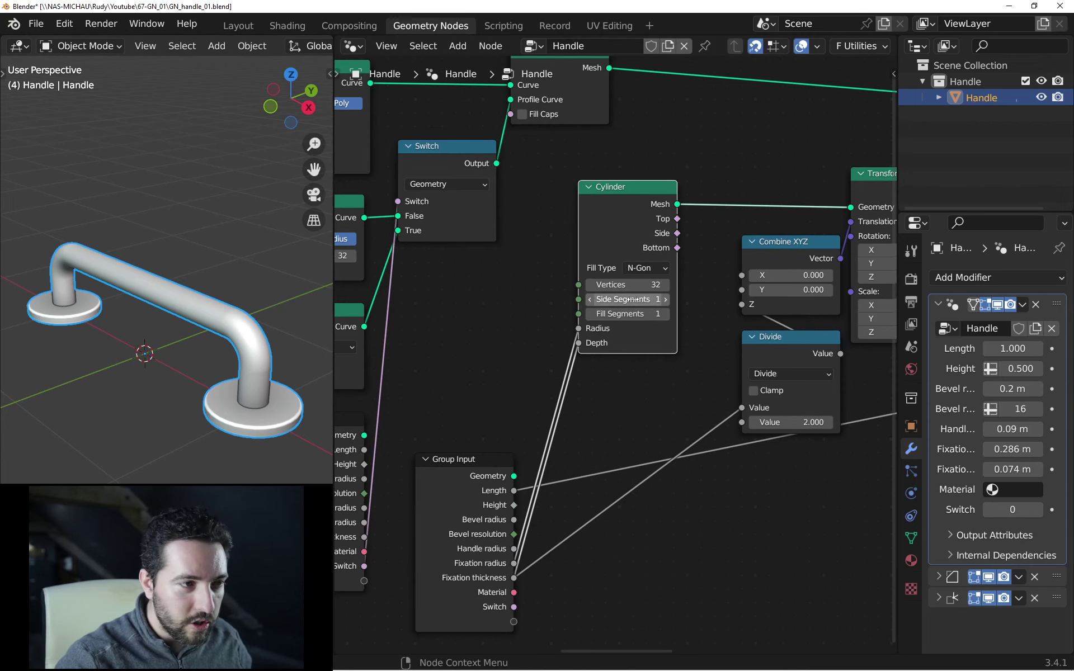
{"action": "scroll", "coordinate": [632, 300], "scroll_direction": "down", "scroll_amount": 2}
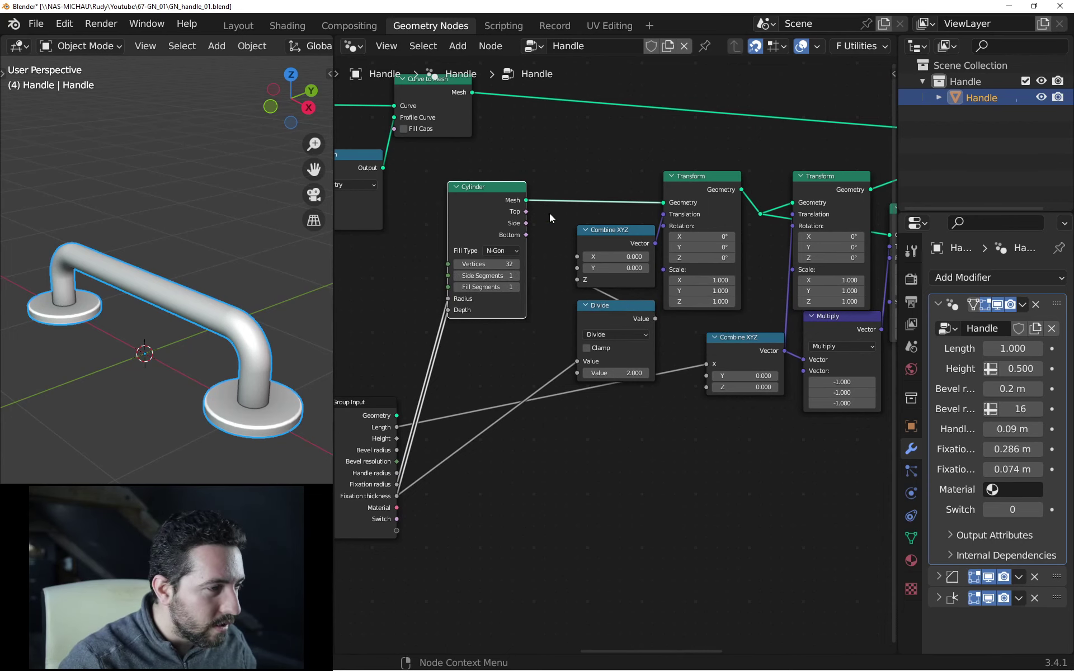
- Add a Cube node and connect its Mesh output to the Transform node's Geometry input
{"action": "middle_click_drag", "start_coordinate": [609, 215], "coordinate": [596, 217]}
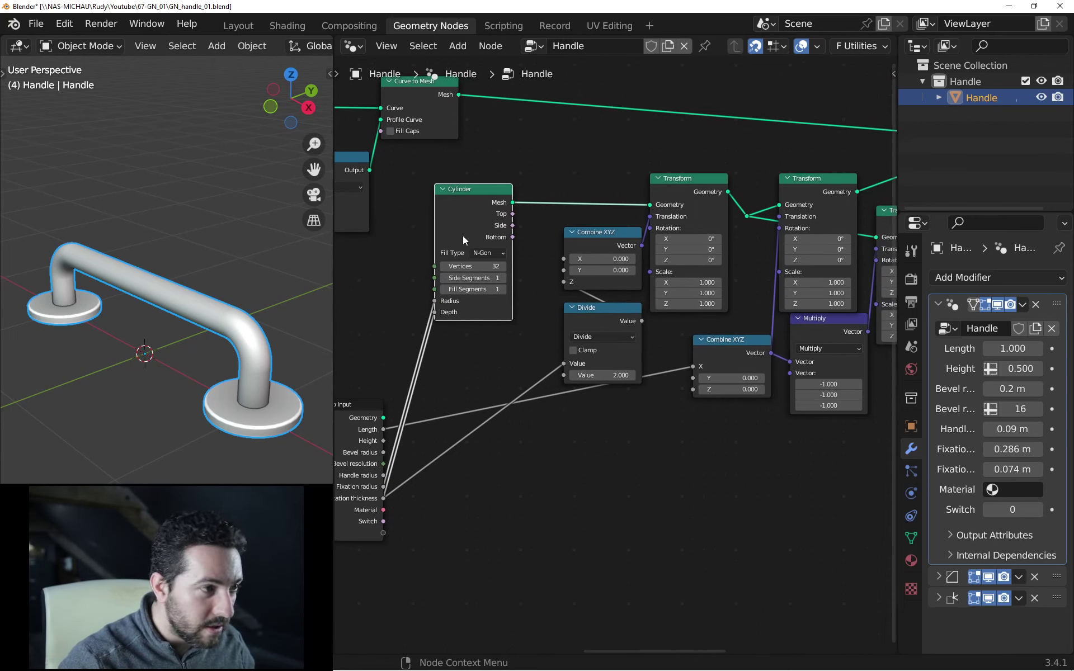
{"action": "middle_click_drag", "start_coordinate": [500, 202], "coordinate": [513, 172]}
{"action": "key", "text": "shift+a"}
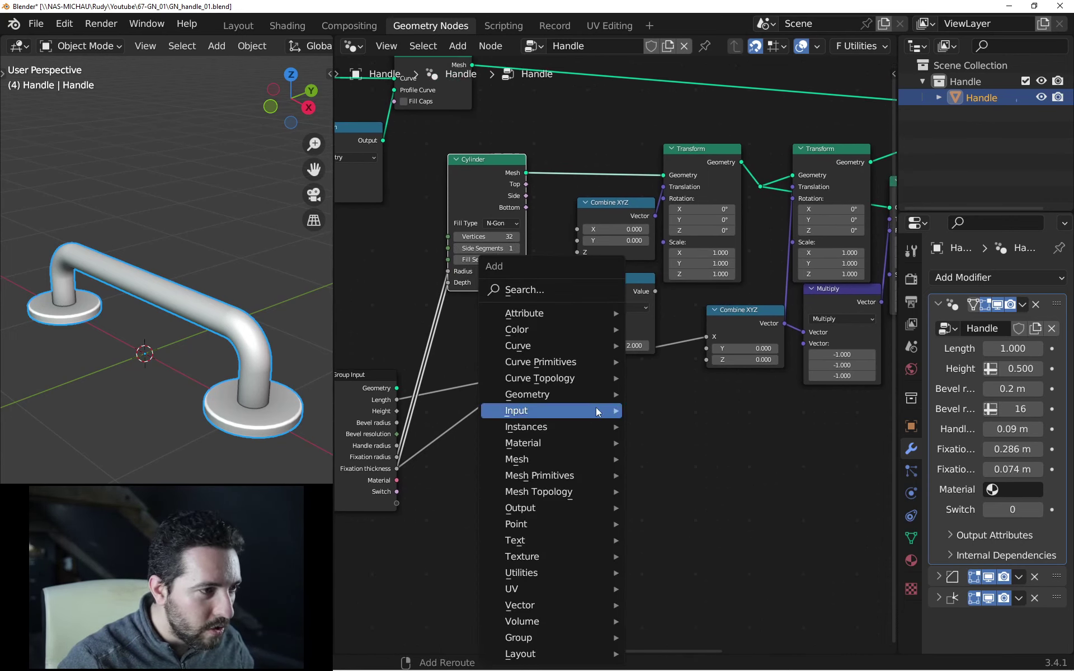
{"action": "left_click", "coordinate": [566, 294]}
{"action": "type", "text": "cub"}
{"action": "key", "text": "Return"}
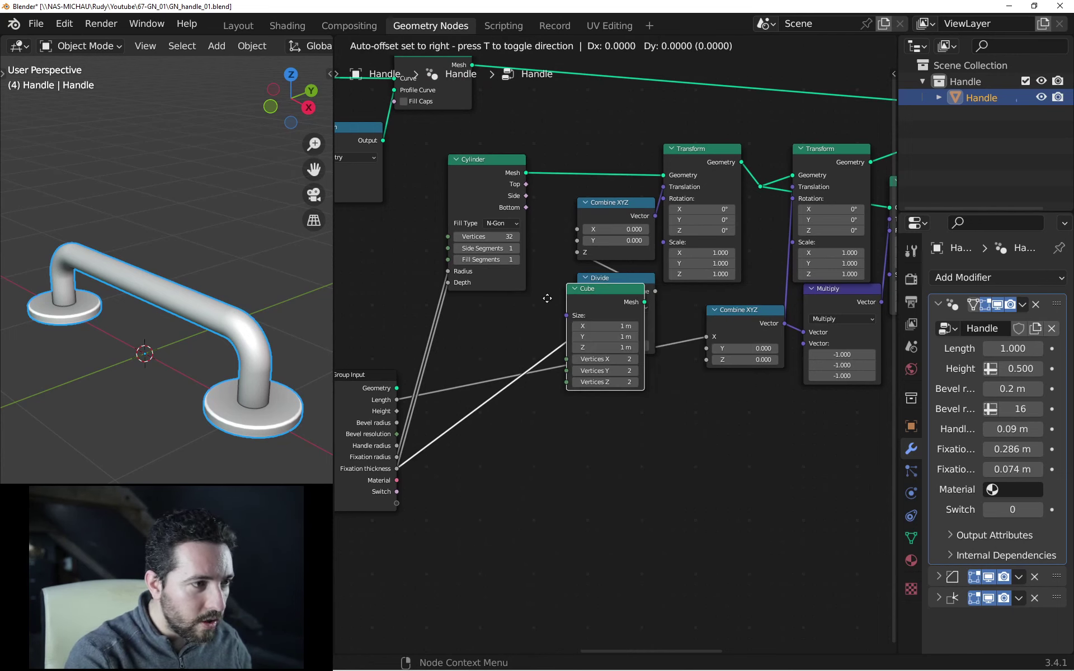
{"action": "left_click", "coordinate": [447, 472]}
{"action": "middle_click_drag", "start_coordinate": [526, 460], "coordinate": [579, 448]}
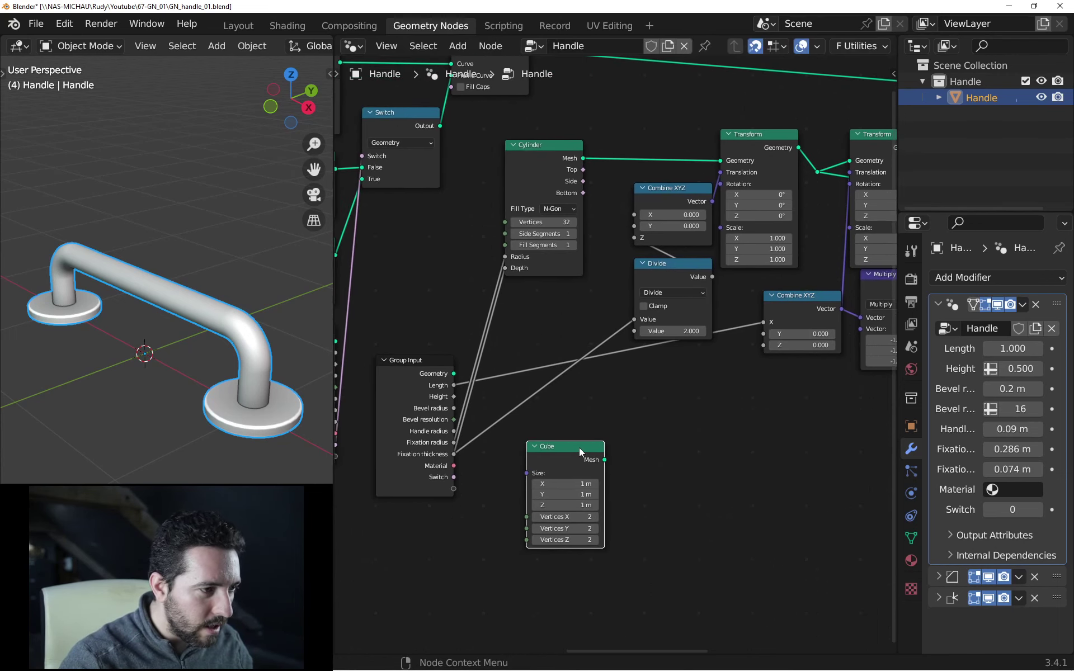
{"action": "left_click_drag", "start_coordinate": [604, 460], "coordinate": [720, 160]}
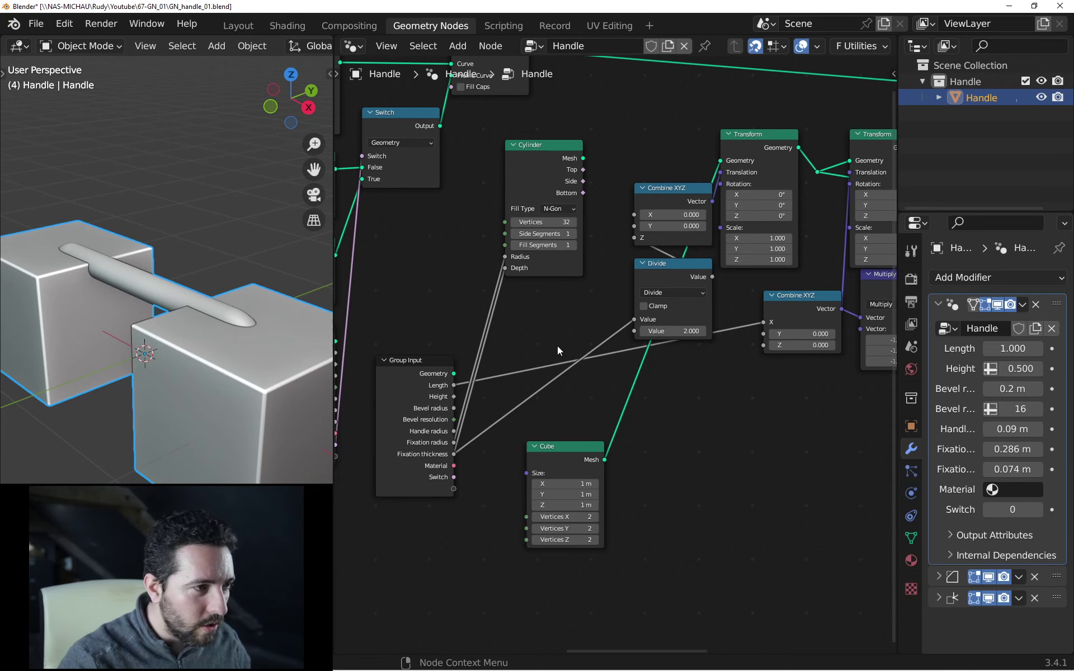
- Try changing the Cube's Z size, then cancel and centre the Cube node
{"action": "scroll", "coordinate": [636, 448], "scroll_direction": "up", "scroll_amount": 2}
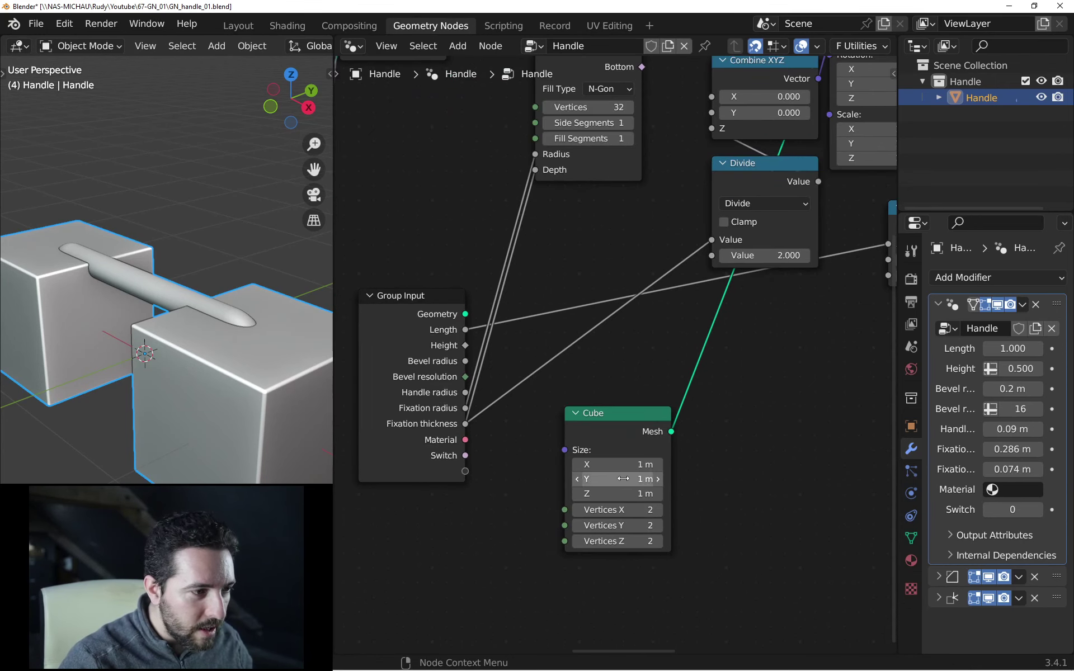
{"action": "left_click_drag", "start_coordinate": [621, 493], "coordinate": [594, 494]}
{"action": "key", "text": "Escape"}
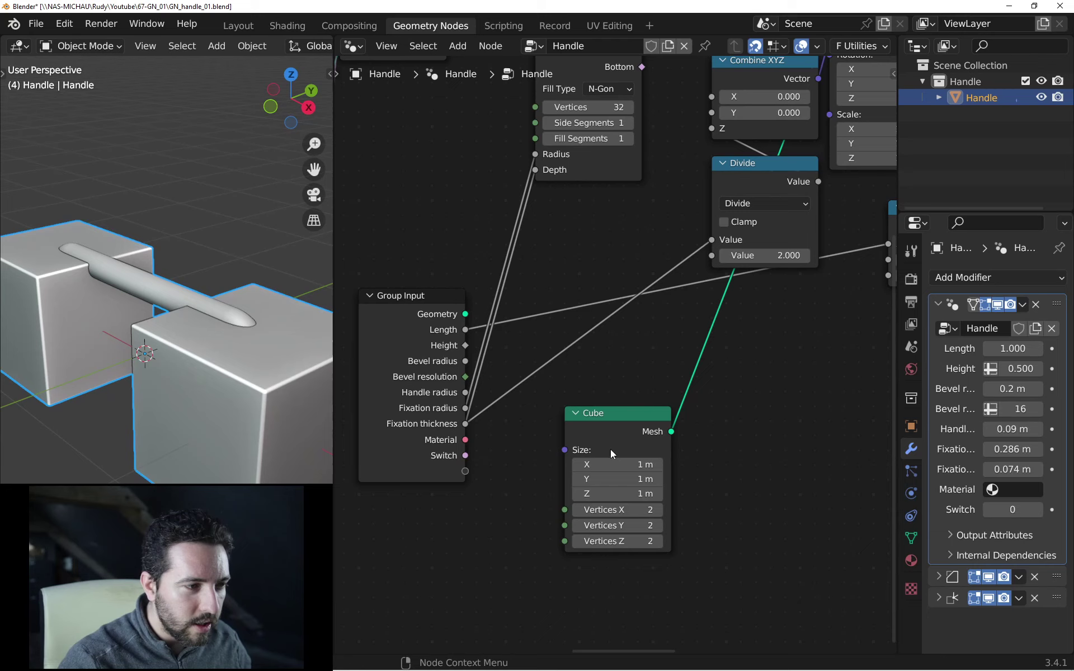
{"action": "middle_click_drag", "start_coordinate": [610, 449], "coordinate": [651, 423]}
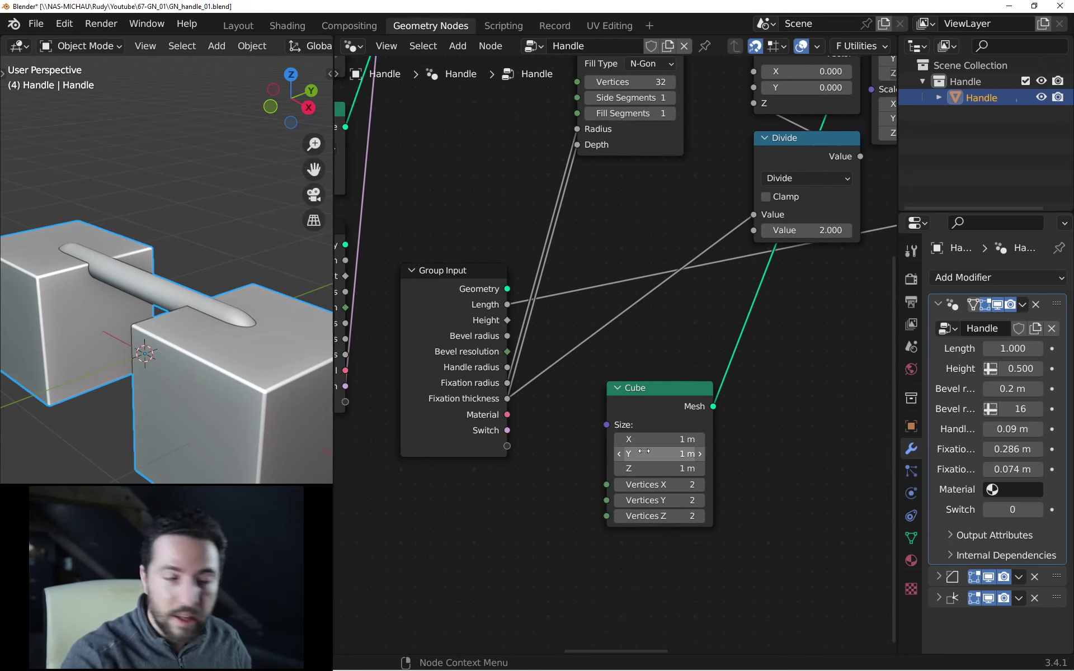
- Add a Combine XYZ into Cube Size, with Fixation radius on X and Y, Fixation thickness on Z
{"action": "left_click_drag", "start_coordinate": [651, 412], "coordinate": [509, 512]}
{"action": "type", "text": "combi"}
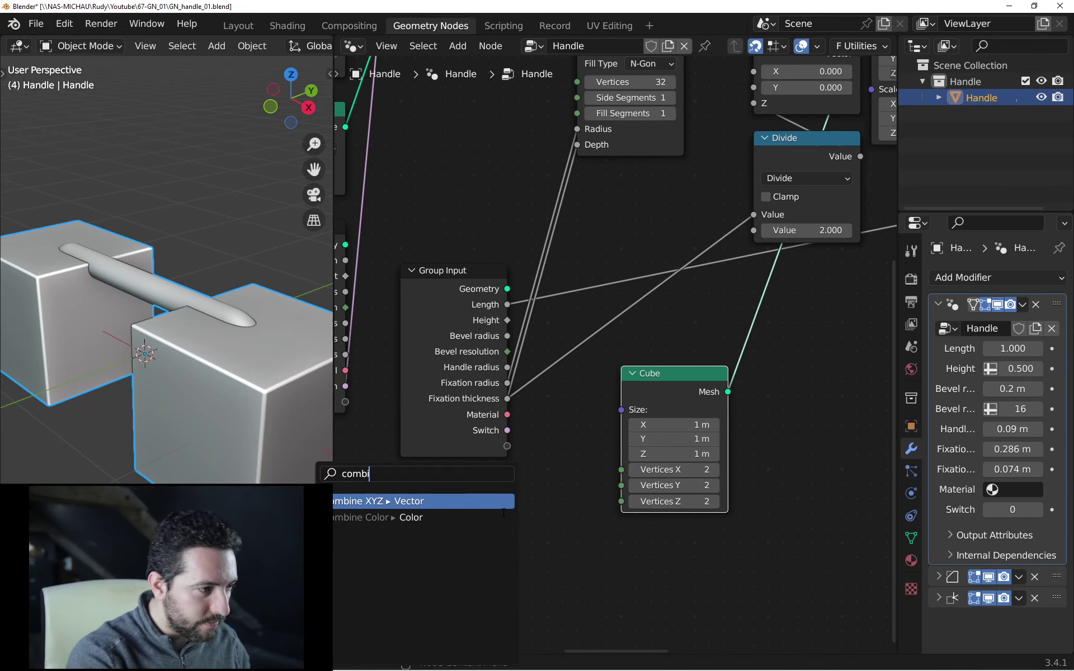
{"action": "key", "text": "Return"}
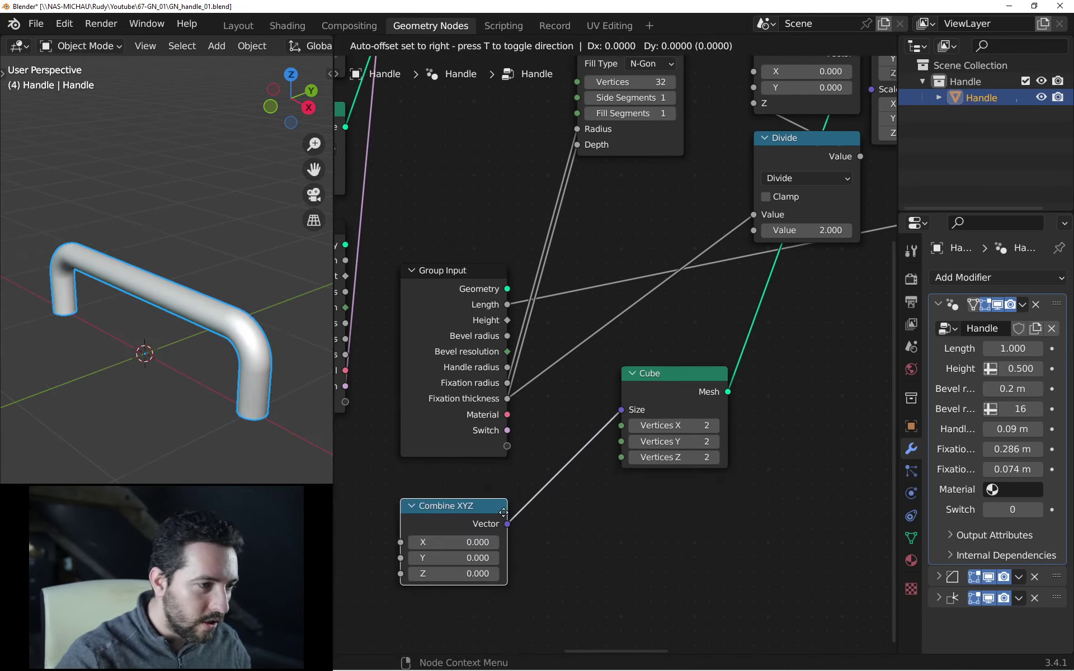
{"action": "left_click", "coordinate": [711, 496]}
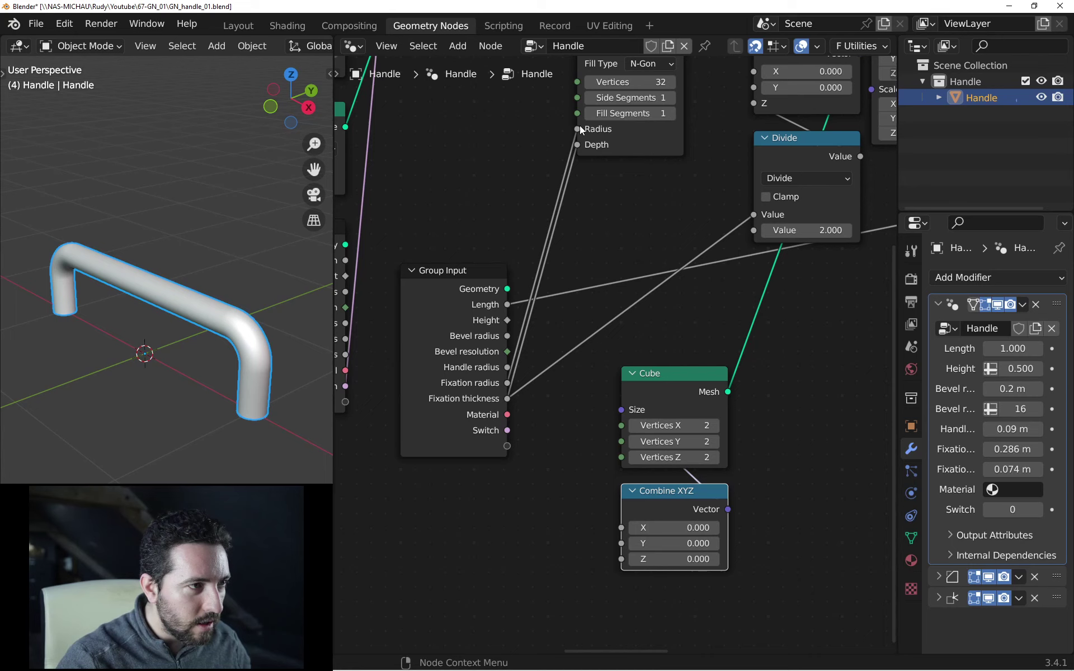
{"action": "left_click_drag", "start_coordinate": [507, 383], "coordinate": [621, 527]}
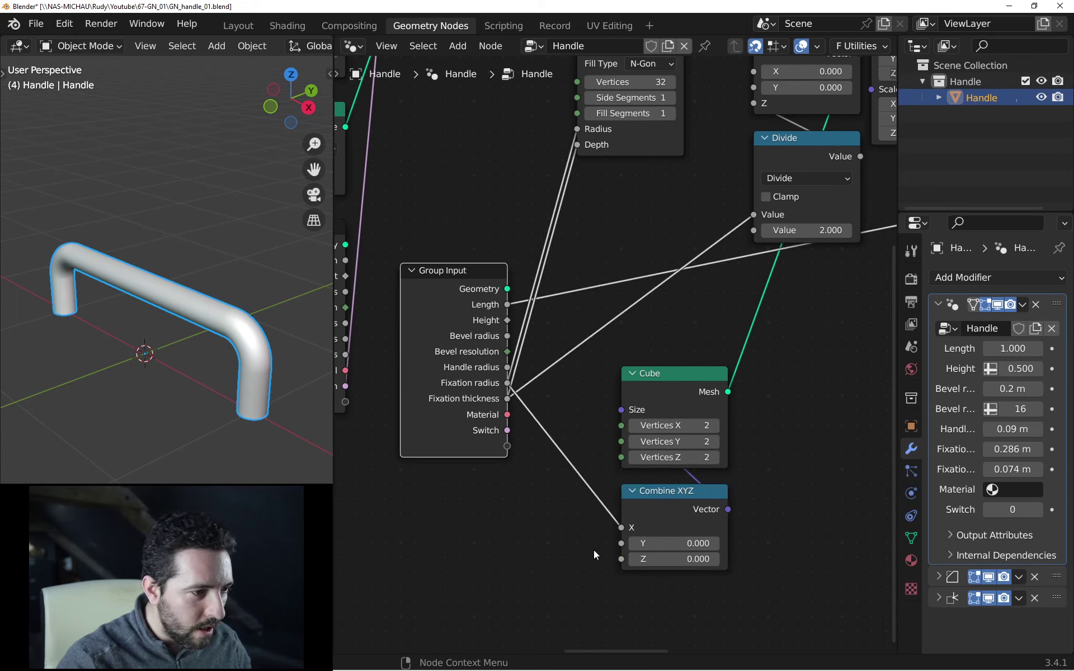
{"action": "left_click_drag", "start_coordinate": [508, 384], "coordinate": [621, 543]}
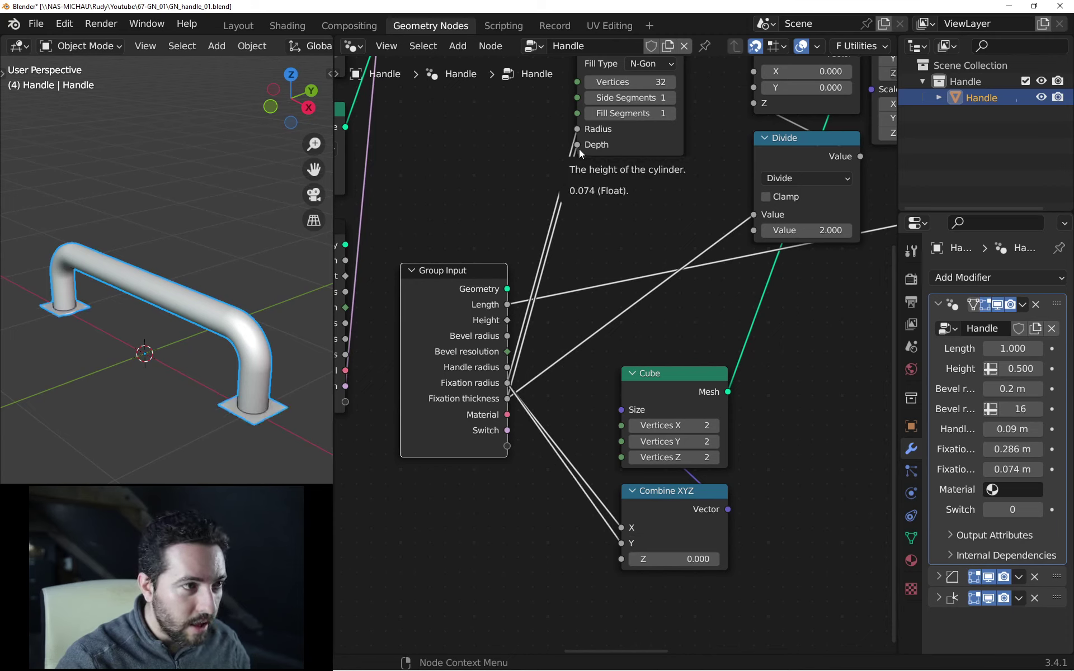
{"action": "left_click_drag", "start_coordinate": [508, 399], "coordinate": [547, 411]}
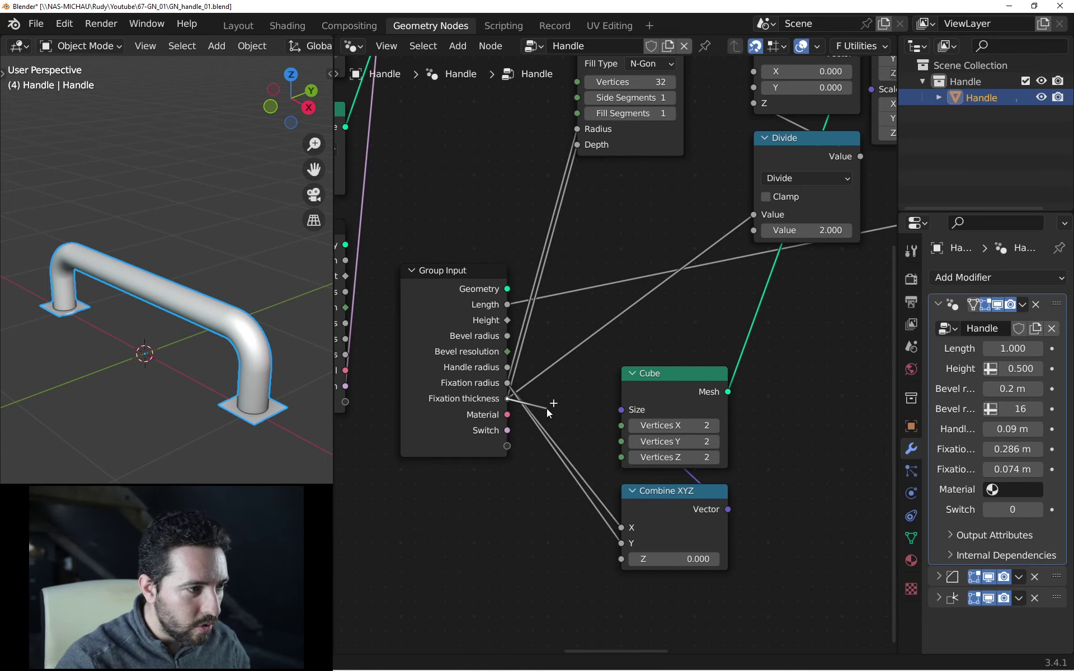
{"action": "left_click_drag", "start_coordinate": [568, 527], "coordinate": [622, 559]}
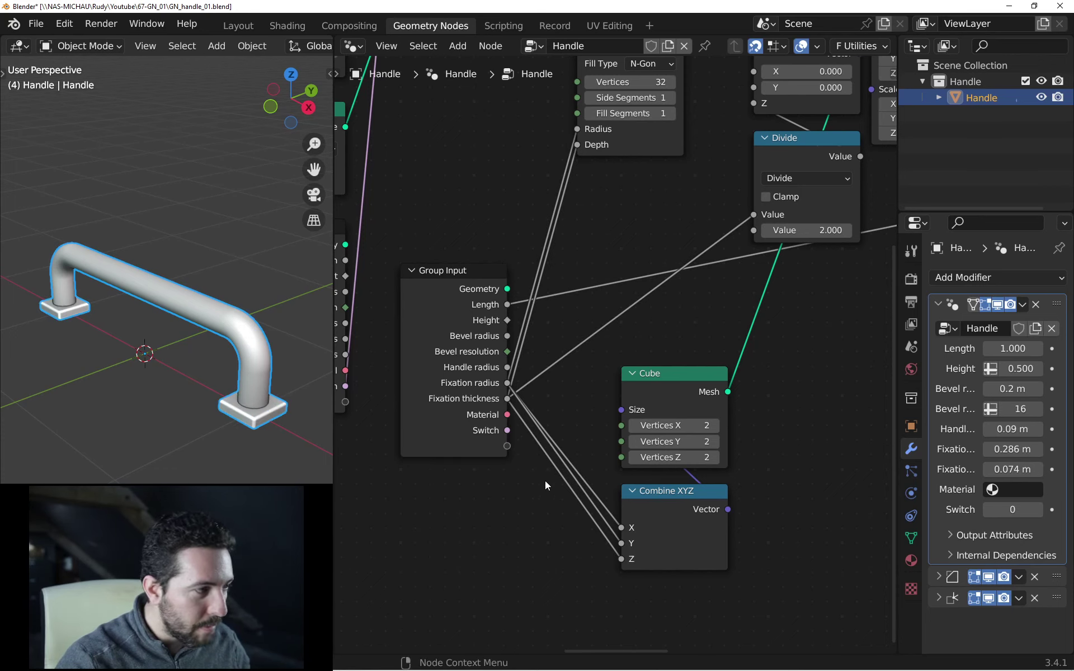
- Route the Cylinder mesh back as the bases and link the Cube mesh to the Switch's True input
{"action": "scroll", "coordinate": [556, 411], "scroll_direction": "down", "scroll_amount": 3}
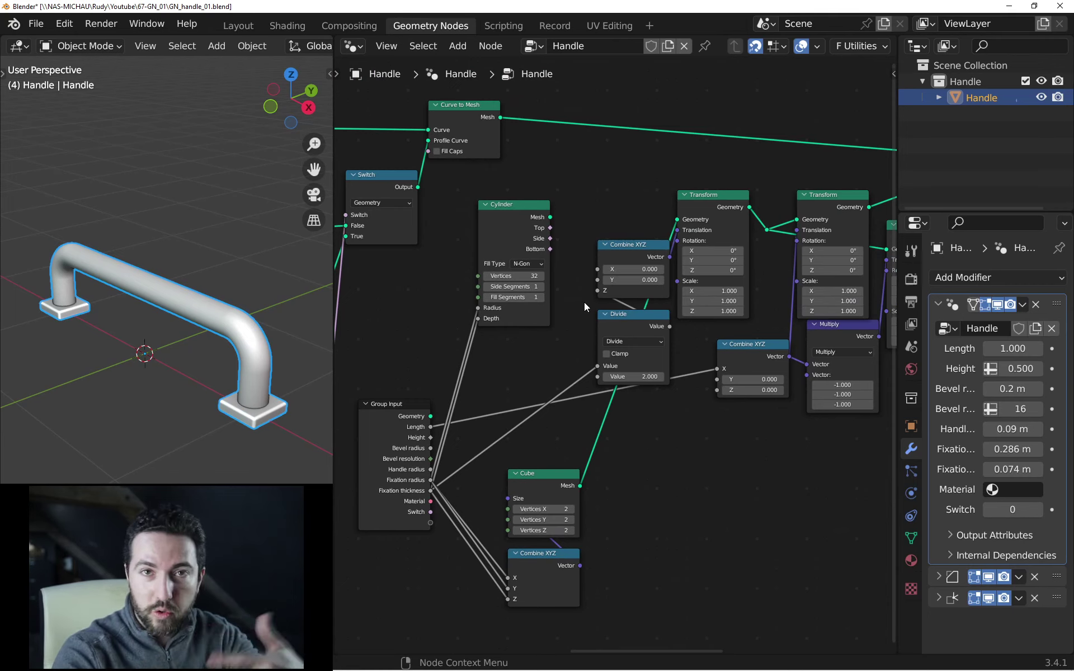
{"action": "left_click_drag", "start_coordinate": [550, 217], "coordinate": [677, 219]}
{"action": "left_click_drag", "start_coordinate": [381, 177], "coordinate": [610, 195]}
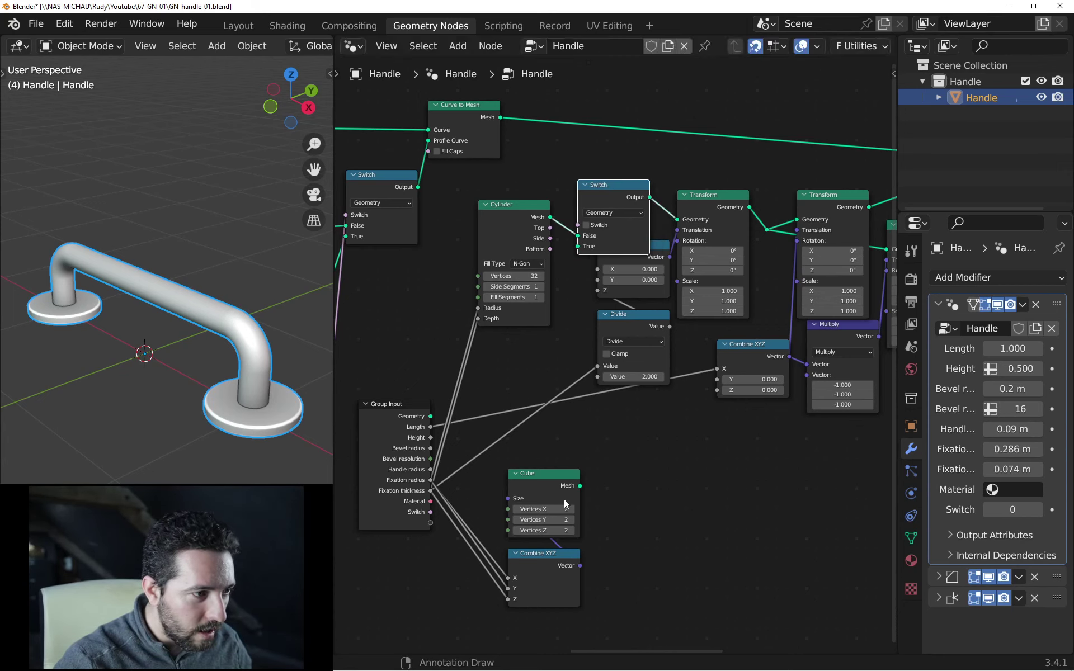
{"action": "left_click_drag", "start_coordinate": [579, 486], "coordinate": [578, 246]}
- Toggle the base Switch on for cubes and off again for round discs
{"action": "scroll", "coordinate": [582, 249], "scroll_direction": "up", "scroll_amount": 3}
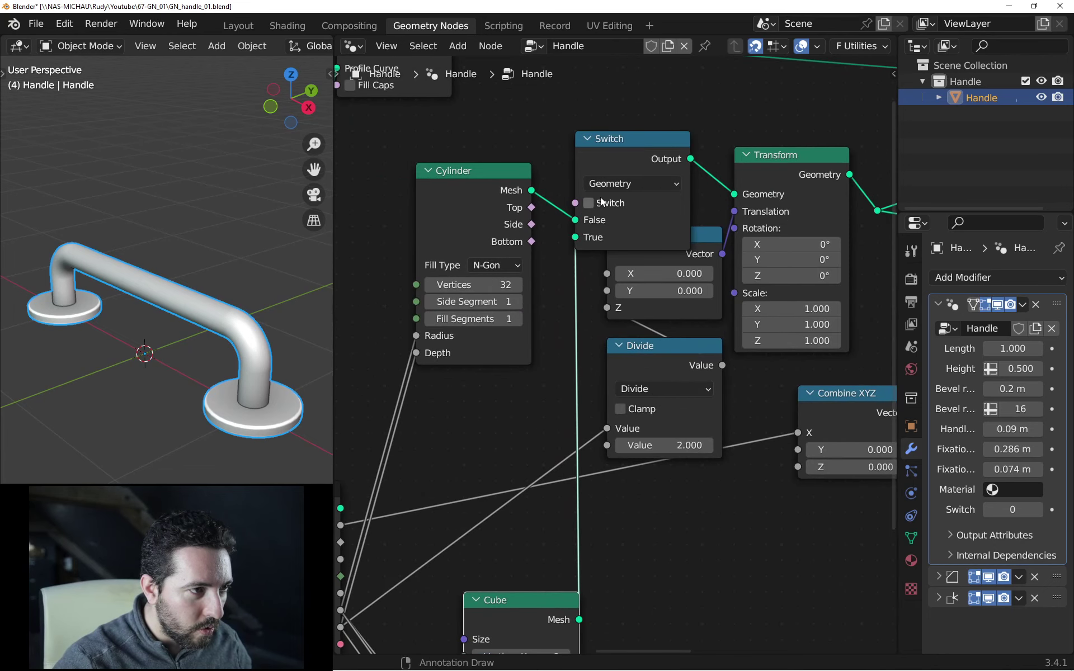
{"action": "left_click", "coordinate": [593, 202]}
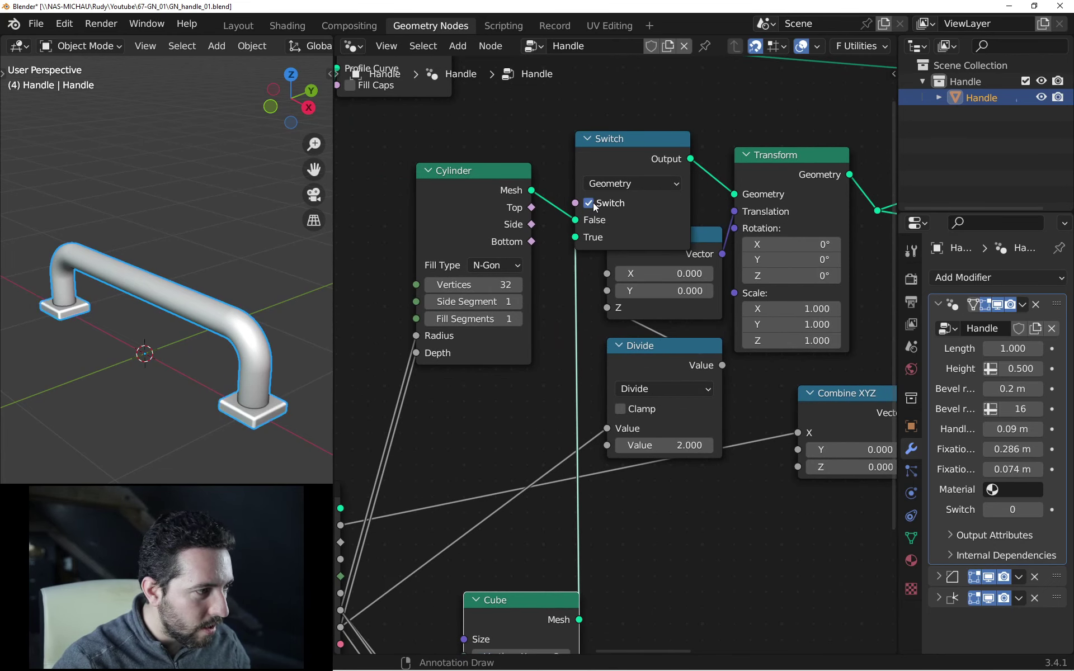
{"action": "left_click", "coordinate": [593, 203]}
{"action": "middle_click_drag", "start_coordinate": [593, 202], "coordinate": [628, 177]}
{"action": "scroll", "coordinate": [578, 304], "scroll_direction": "down", "scroll_amount": 1}
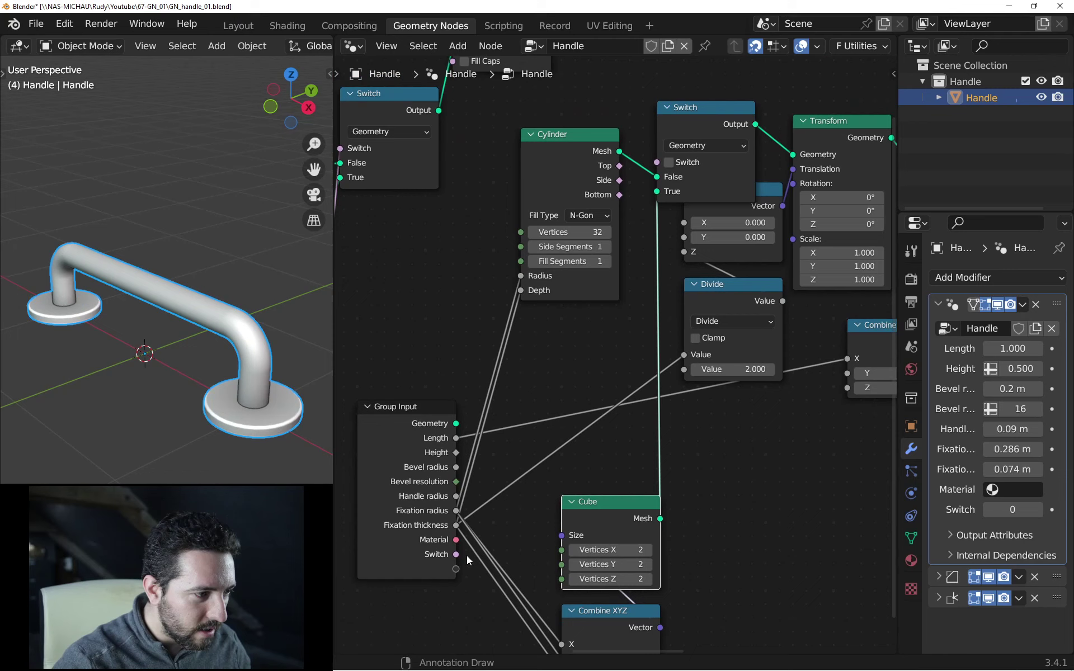
- Expose the base Switch as a group input and set both modifier Switch values to 1
{"action": "left_click_drag", "start_coordinate": [456, 569], "coordinate": [654, 159]}
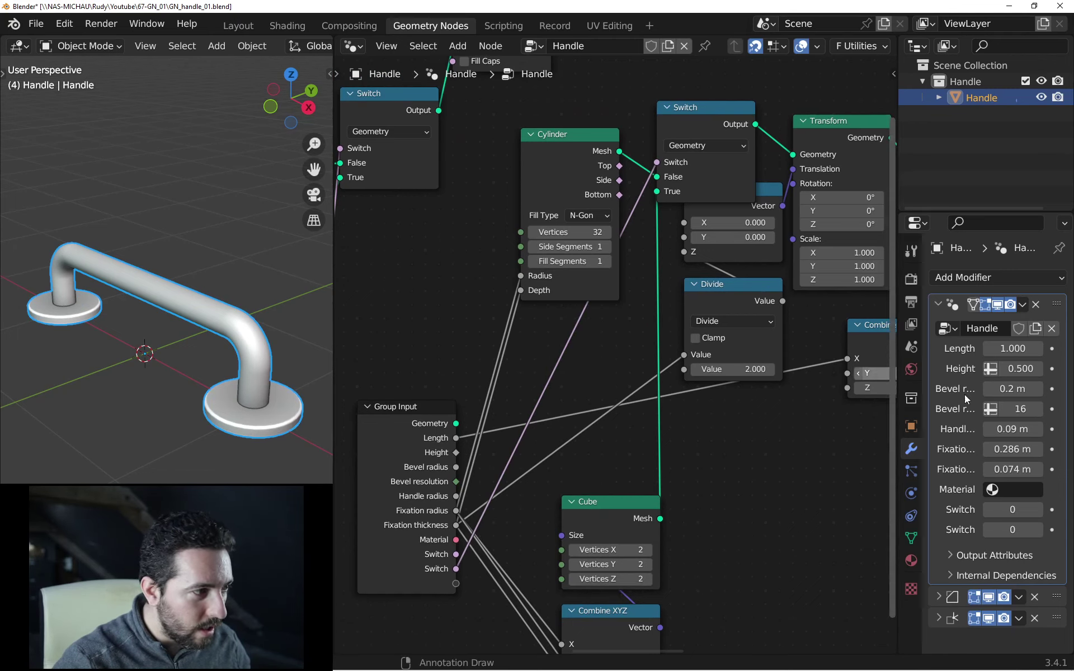
{"action": "left_click_drag", "start_coordinate": [1010, 529], "coordinate": [1021, 528]}
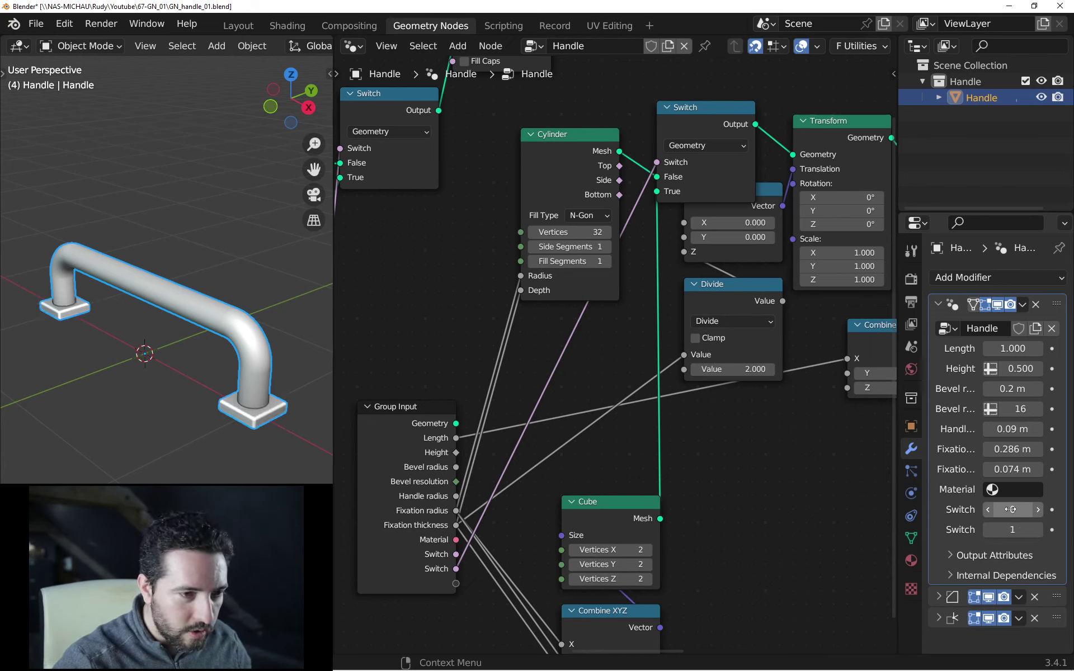
{"action": "left_click_drag", "start_coordinate": [1011, 510], "coordinate": [1013, 509]}
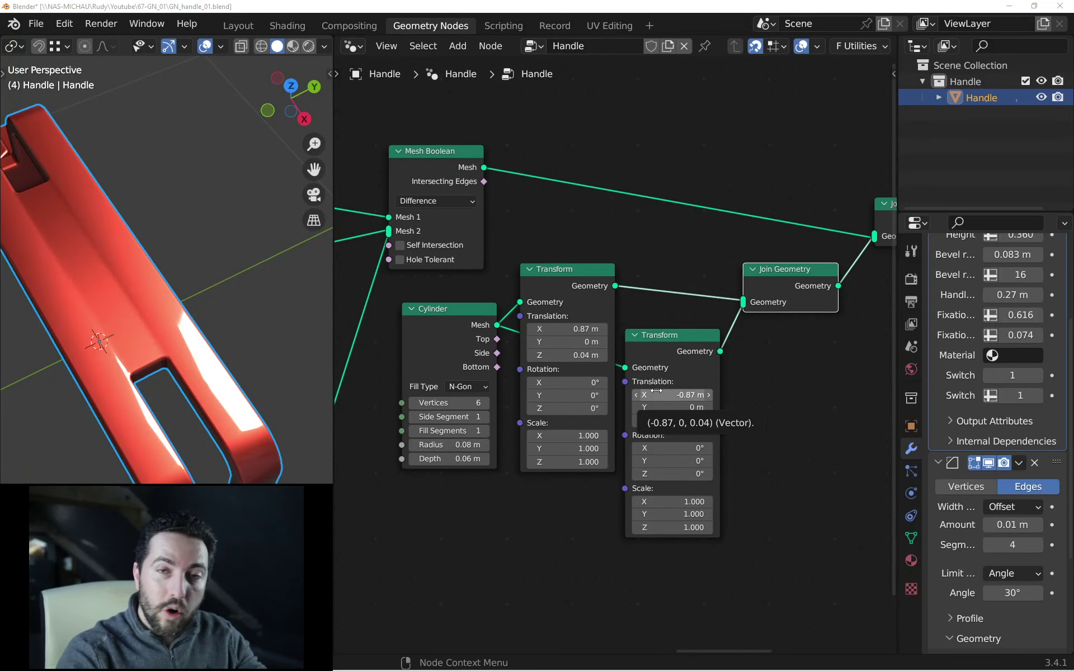
{"action": "mouse_move", "coordinate": [193, 374]}
{"action": "middle_mouse_down"}
{"action": "mouse_move", "coordinate": [186, 277]}
{"action": "mouse_move", "coordinate": [213, 363]}
{"action": "mouse_move", "coordinate": [203, 367]}
{"action": "middle_mouse_up"}
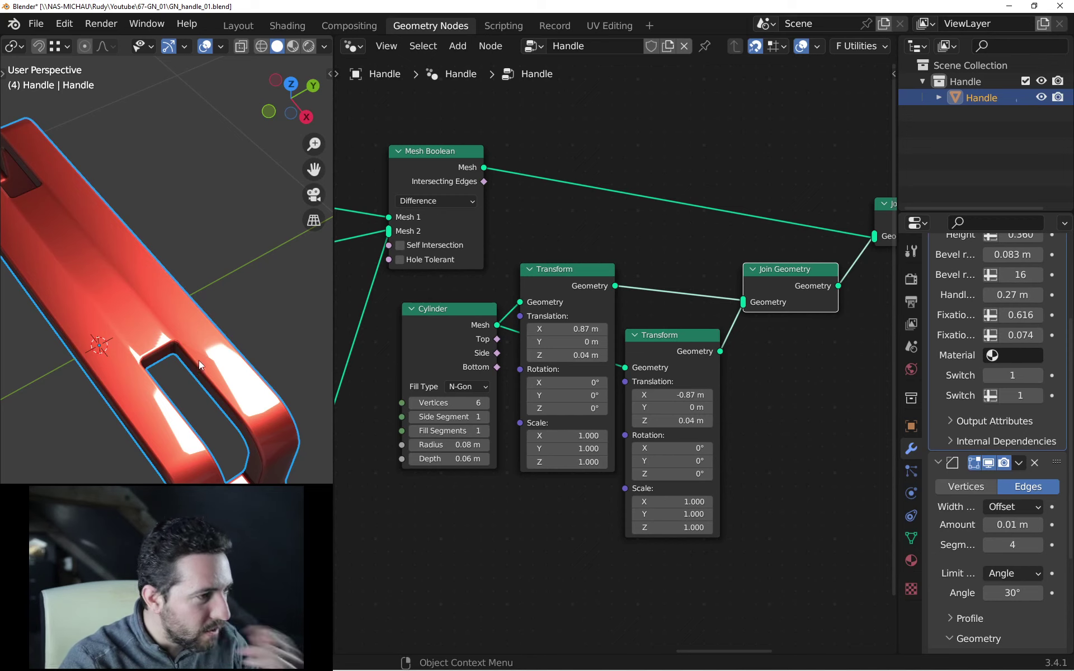
{"action": "mouse_move", "coordinate": [196, 334]}
{"action": "middle_mouse_down"}
{"action": "mouse_move", "coordinate": [186, 361]}
{"action": "mouse_move", "coordinate": [190, 320]}
{"action": "mouse_move", "coordinate": [148, 219]}
{"action": "mouse_move", "coordinate": [200, 375]}
{"action": "mouse_move", "coordinate": [177, 341]}
{"action": "mouse_move", "coordinate": [197, 334]}
{"action": "middle_mouse_up"}
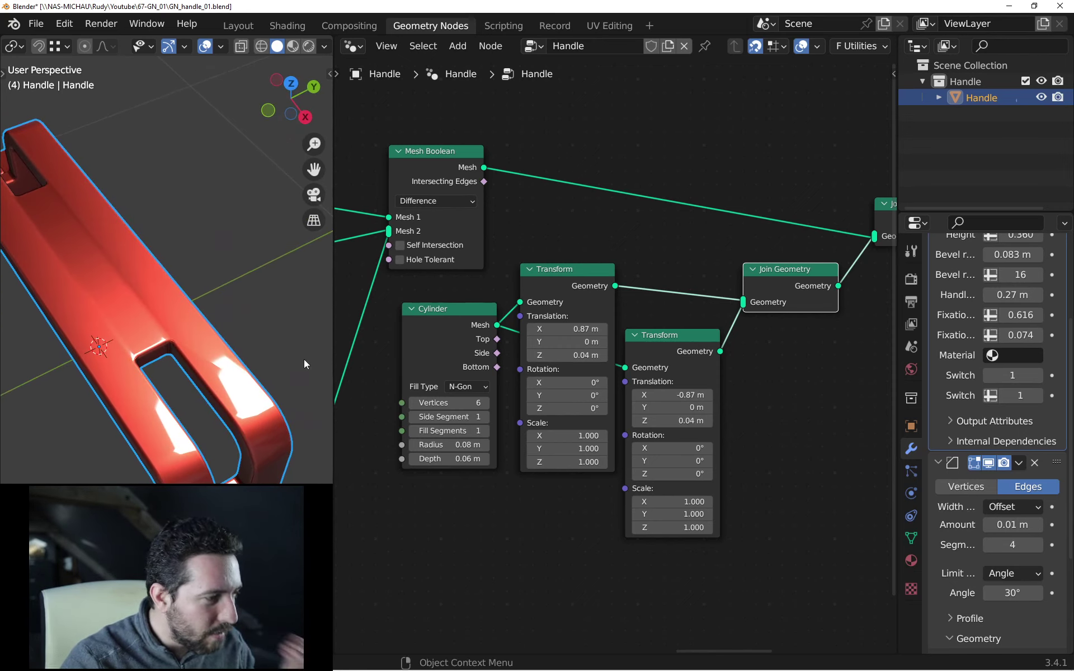
{"action": "middle_click_drag", "start_coordinate": [621, 339], "coordinate": [487, 358]}
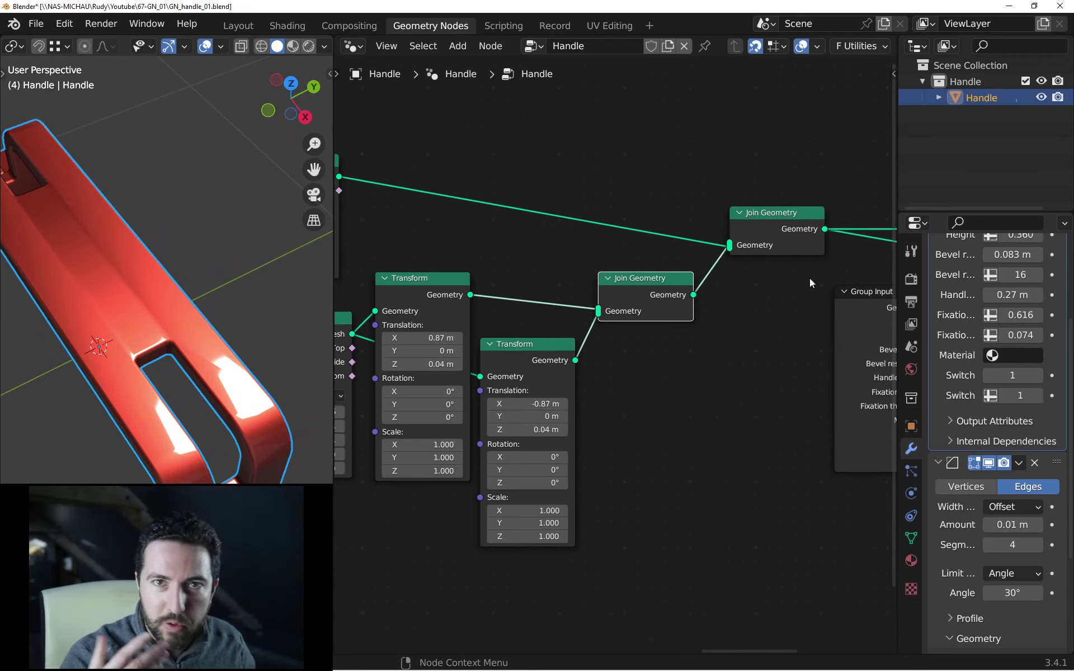
{"action": "middle_click_drag", "start_coordinate": [525, 252], "coordinate": [613, 293]}
{"action": "scroll", "coordinate": [444, 206], "scroll_direction": "up", "scroll_amount": 3}
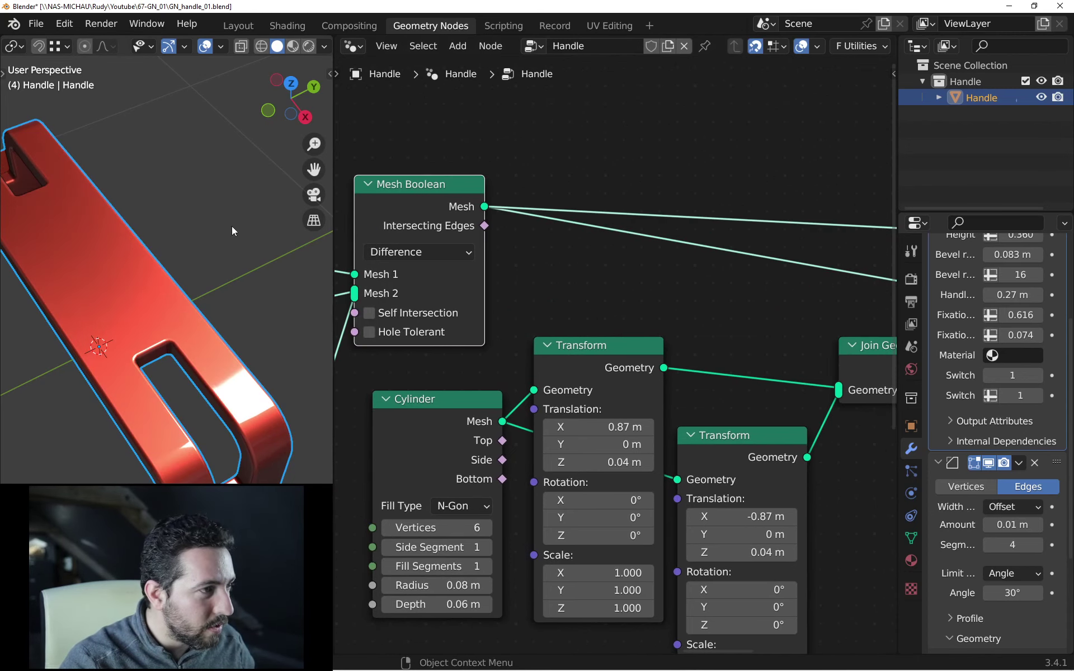
{"action": "middle_click_drag", "start_coordinate": [224, 291], "coordinate": [206, 371]}
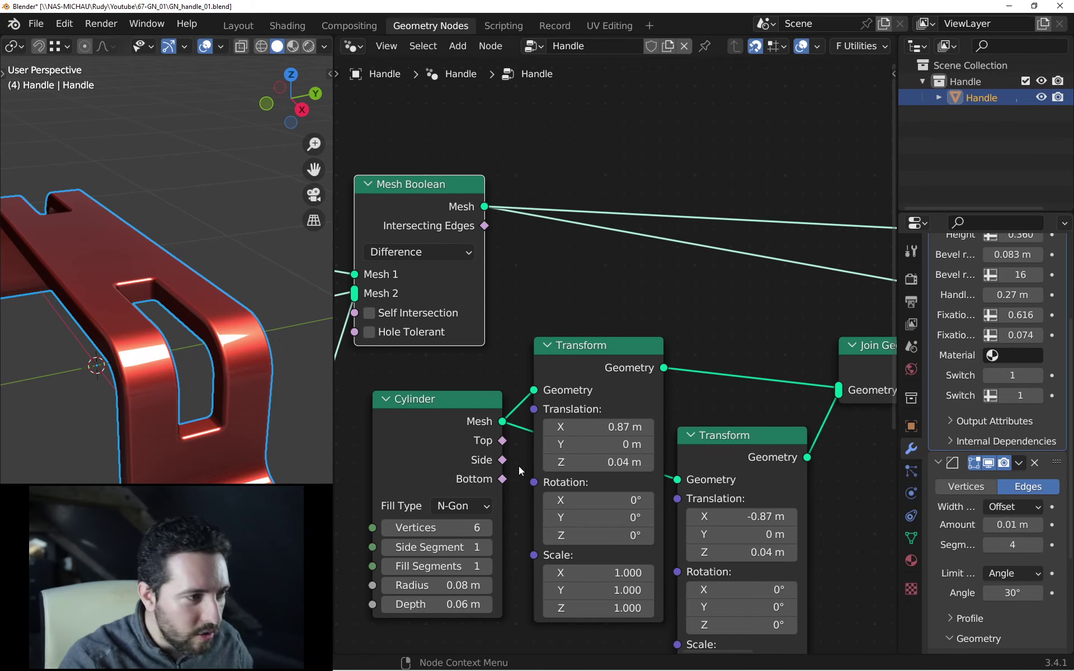
{"action": "middle_click_drag", "start_coordinate": [425, 426], "coordinate": [336, 397]}
{"action": "mouse_move", "coordinate": [218, 380]}
{"action": "middle_mouse_down"}
{"action": "mouse_move", "coordinate": [210, 383]}
{"action": "mouse_move", "coordinate": [224, 386]}
{"action": "middle_mouse_up"}
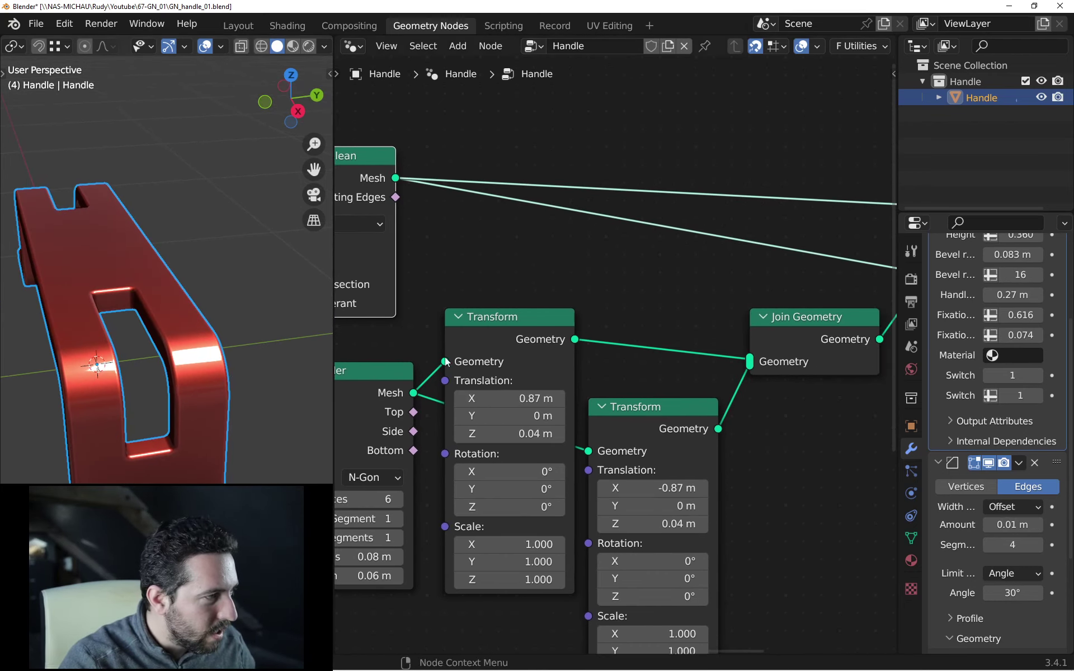
{"action": "left_click", "coordinate": [809, 344], "text": "ctrl+shift"}
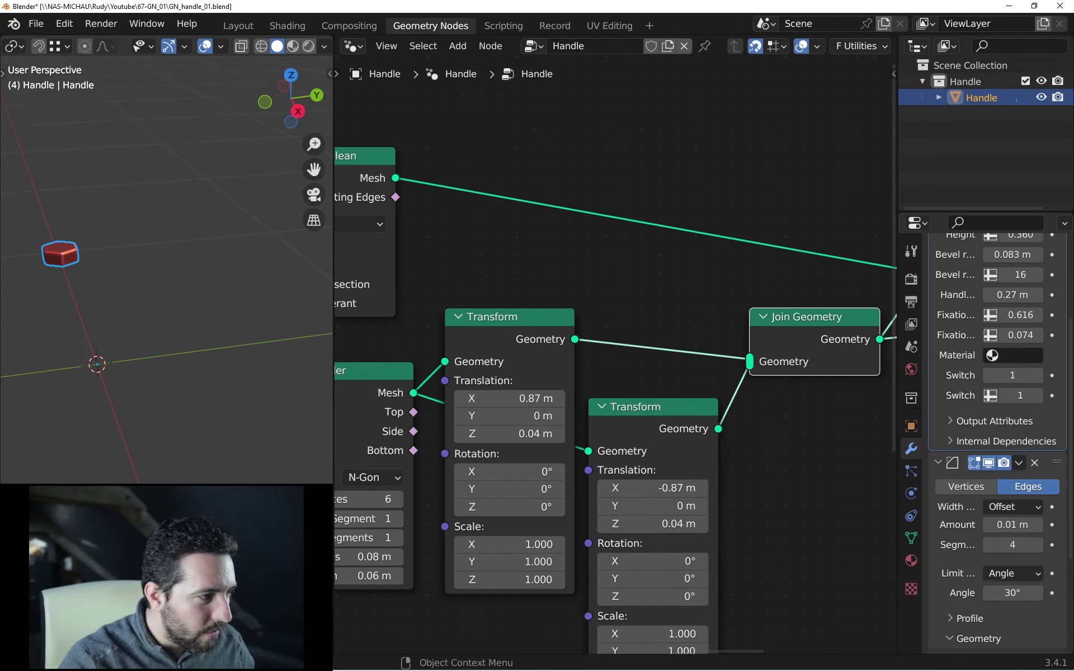
{"action": "middle_click_drag", "start_coordinate": [781, 369], "coordinate": [672, 371]}
{"action": "scroll", "coordinate": [616, 397], "scroll_direction": "down", "scroll_amount": 1}
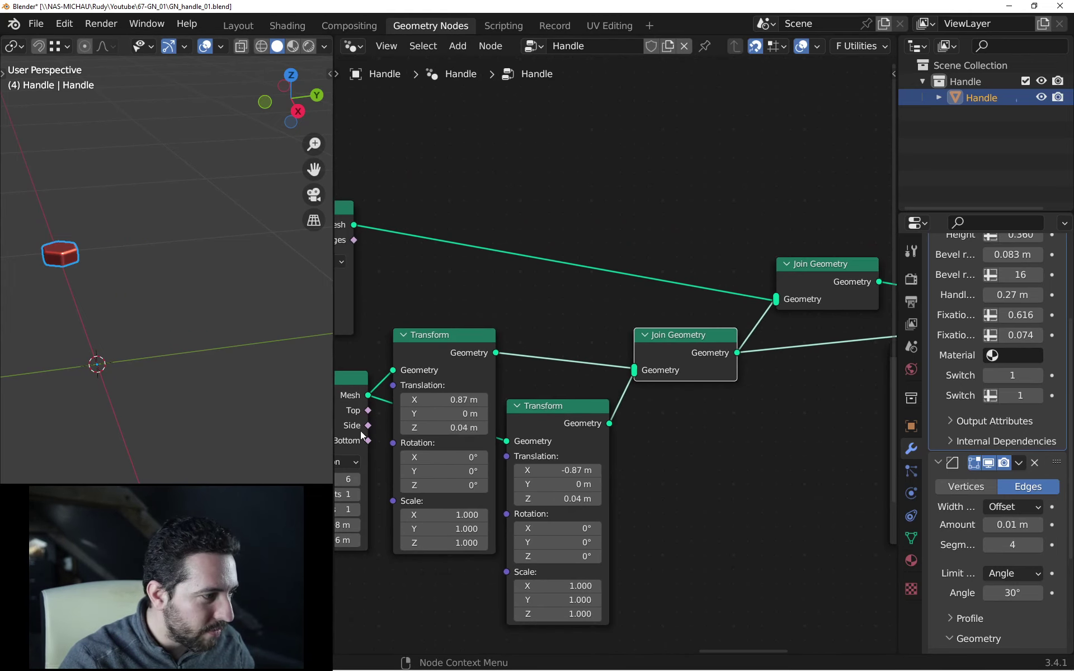
{"action": "middle_click_drag", "start_coordinate": [246, 459], "coordinate": [233, 448]}
{"action": "middle_click_drag", "start_coordinate": [581, 347], "coordinate": [596, 345]}
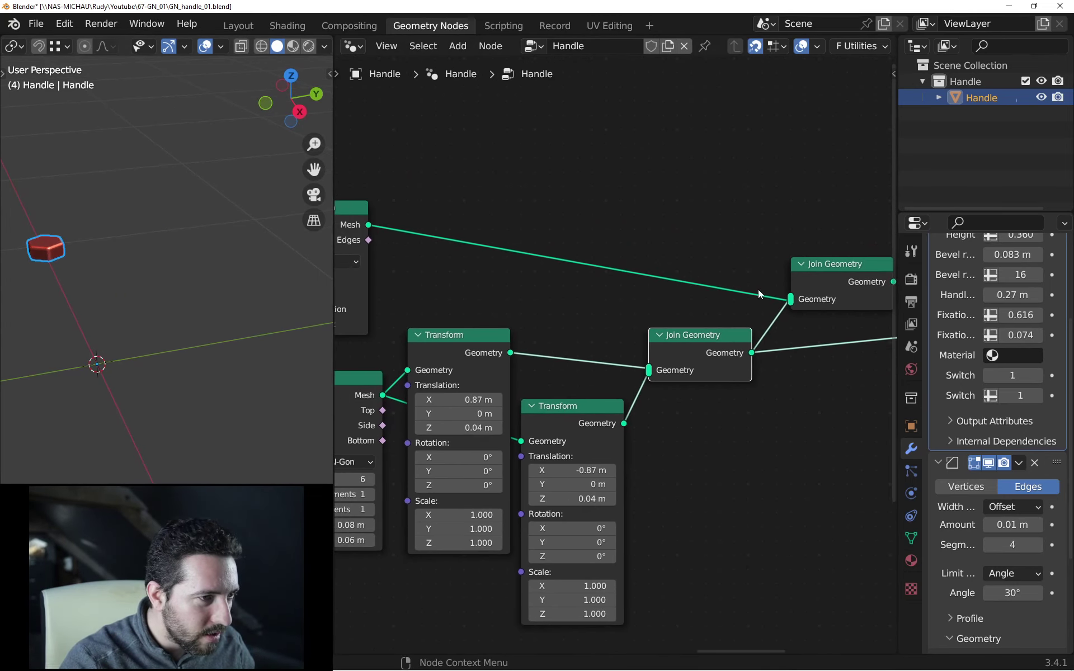
{"action": "left_click", "coordinate": [351, 219], "text": "ctrl+shift"}
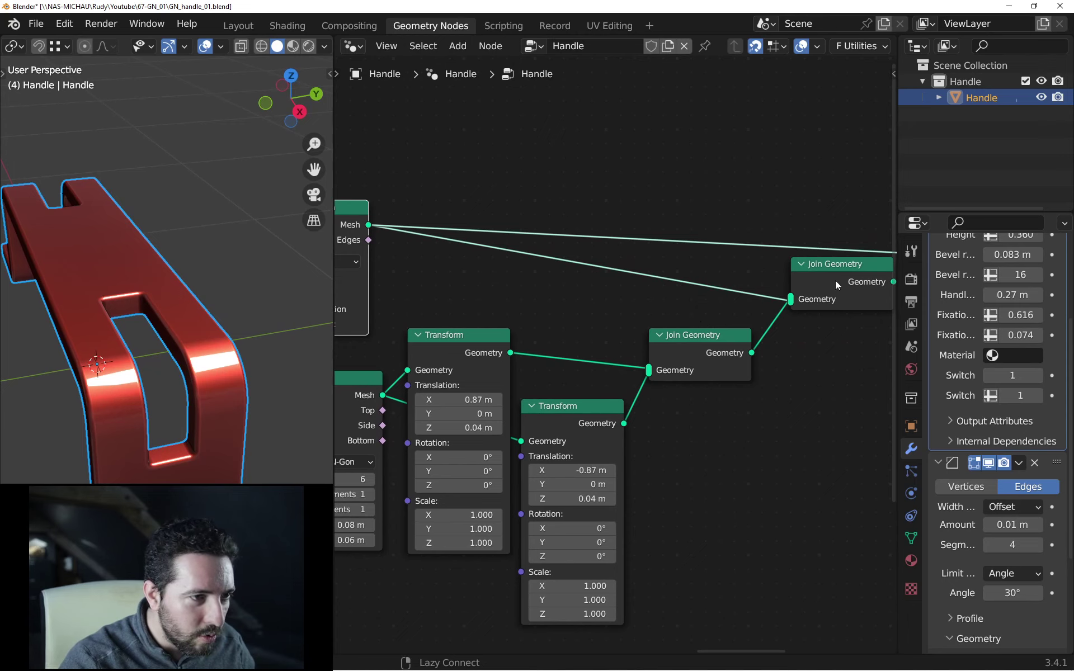
{"action": "middle_click_drag", "start_coordinate": [835, 280], "coordinate": [649, 291]}
{"action": "left_click", "coordinate": [657, 287], "text": "ctrl+shift"}
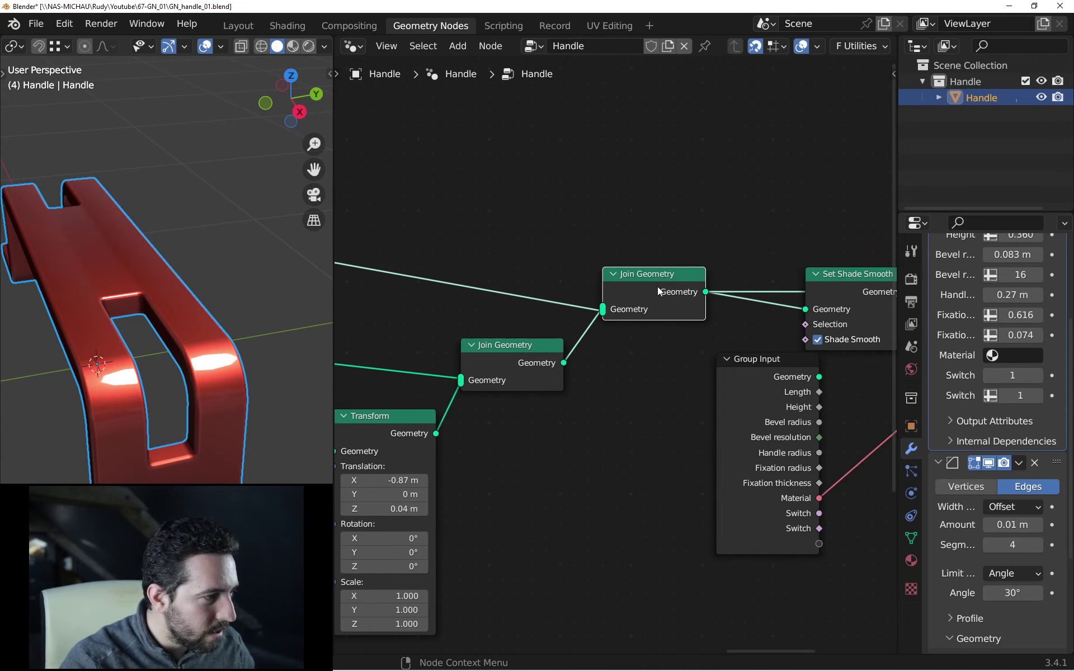
{"action": "middle_click_drag", "start_coordinate": [159, 360], "coordinate": [194, 411]}
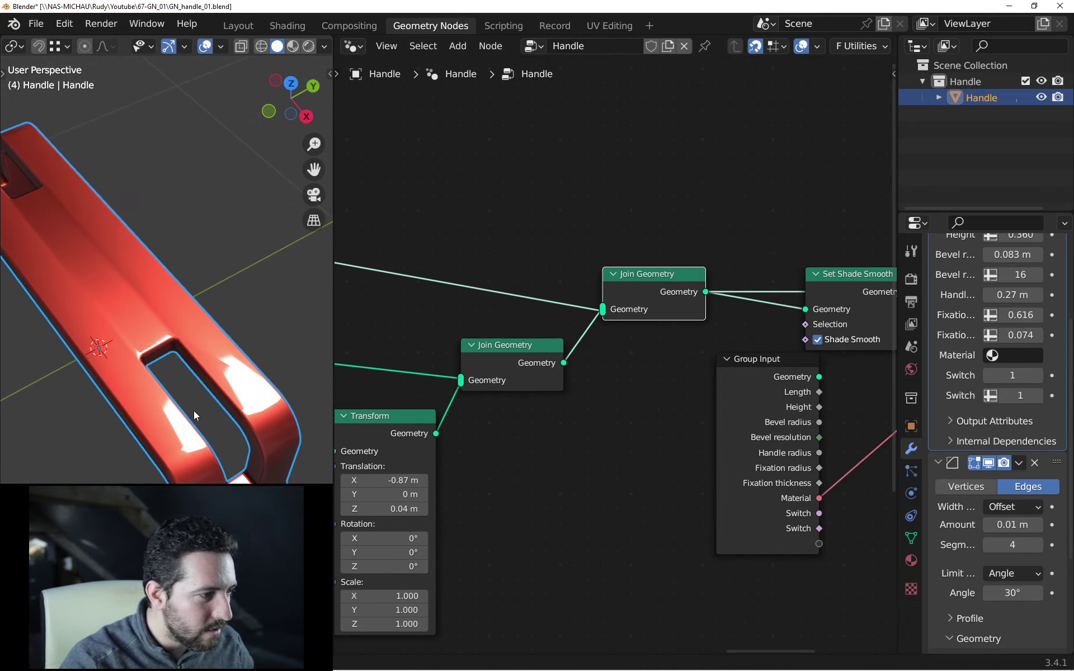
{"action": "scroll", "coordinate": [575, 318], "scroll_direction": "up", "scroll_amount": 2}
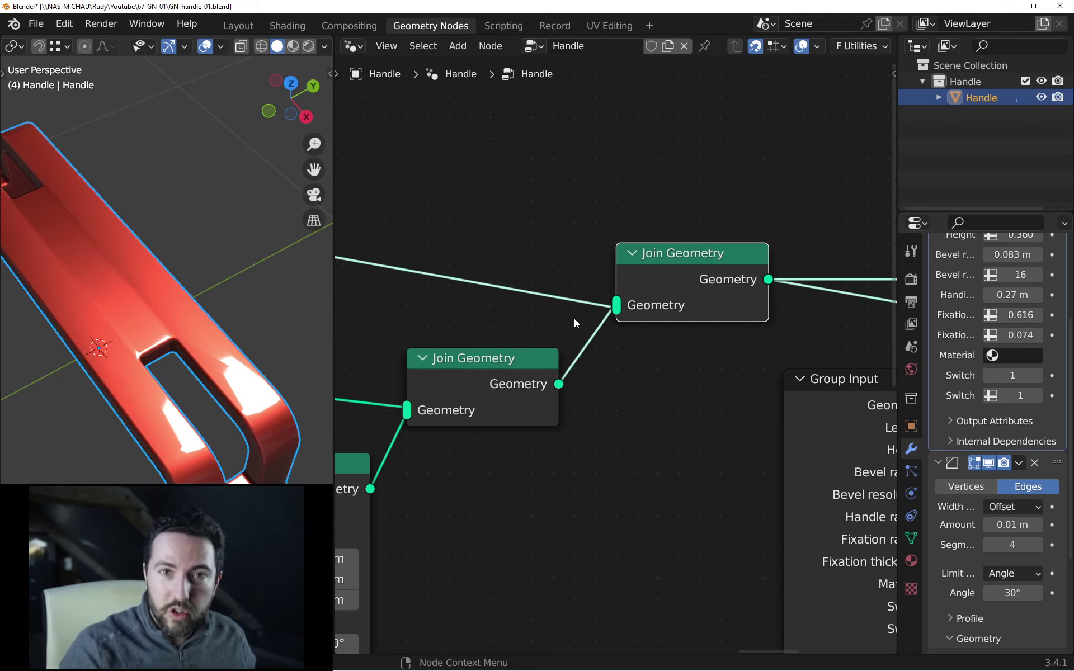
{"action": "scroll", "coordinate": [574, 318], "scroll_direction": "up", "scroll_amount": 3}
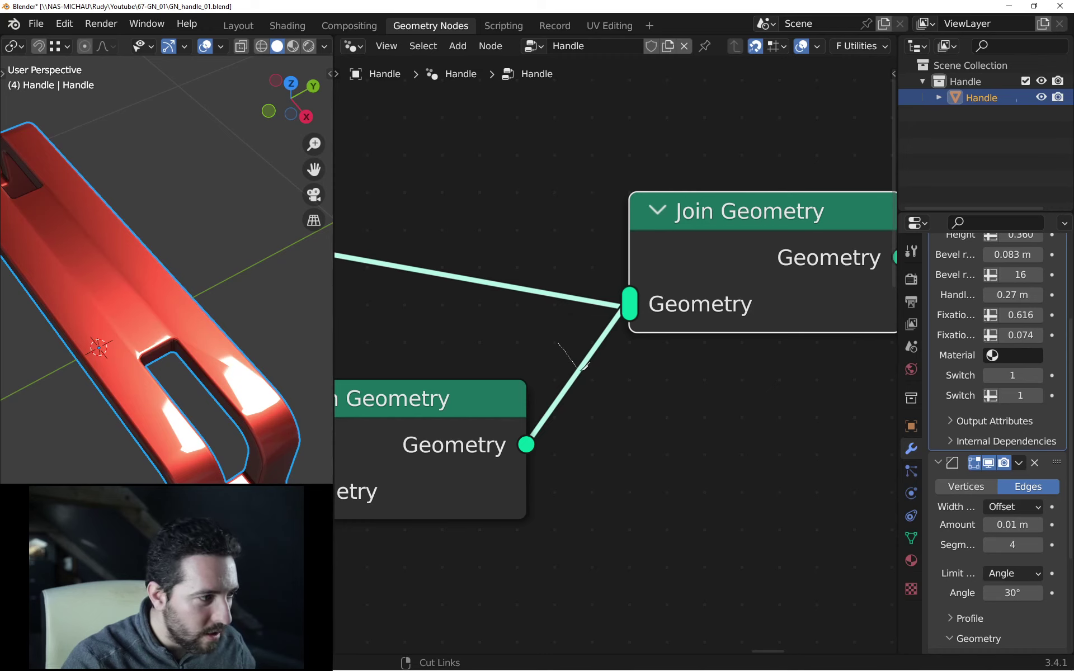
- Cut the lower link and reconnect the lower Geometry output into the final Join Geometry
{"action": "right_click_drag", "start_coordinate": [577, 361], "coordinate": [619, 415], "text": "ctrl"}
{"action": "left_click_drag", "start_coordinate": [526, 444], "coordinate": [630, 304]}
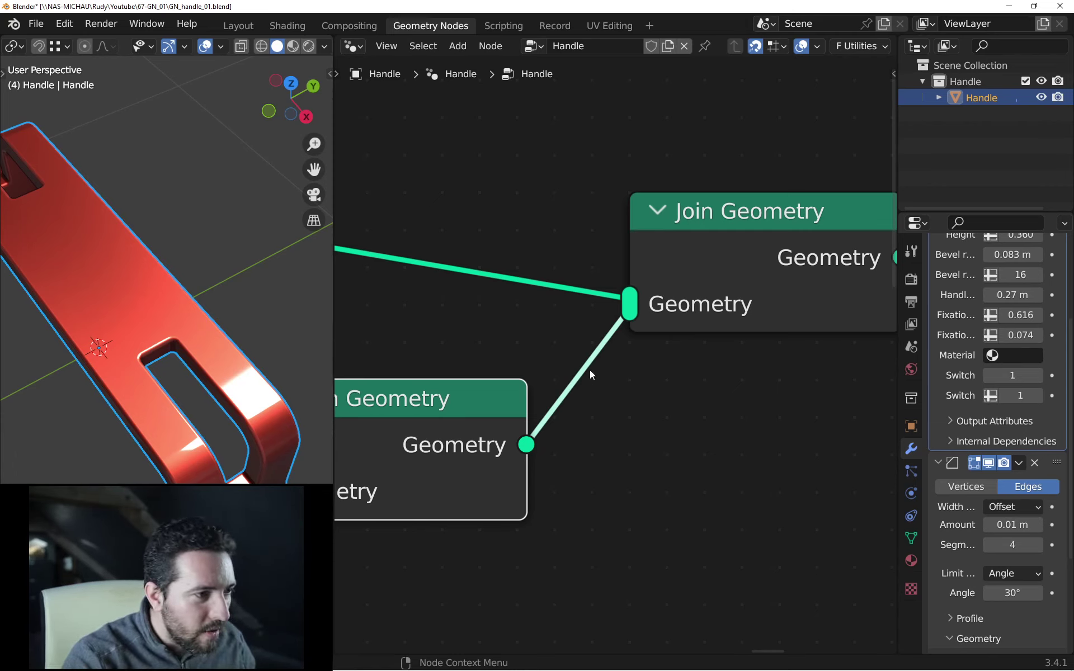
{"action": "right_click_drag", "start_coordinate": [575, 341], "coordinate": [596, 380], "text": "ctrl"}
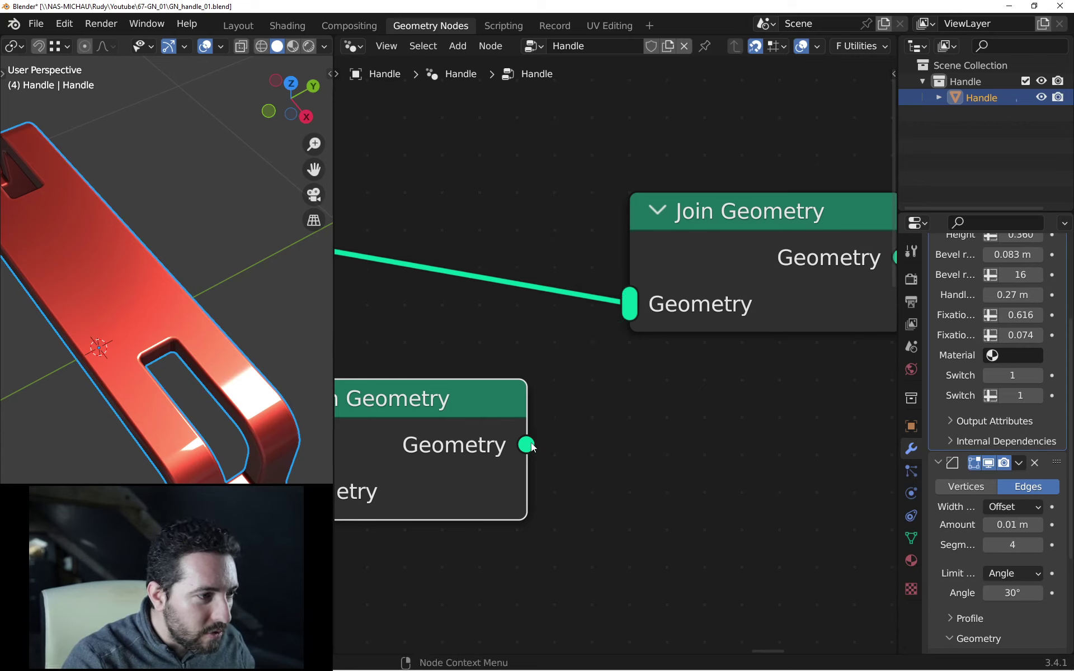
{"action": "left_click_drag", "start_coordinate": [527, 445], "coordinate": [632, 297]}
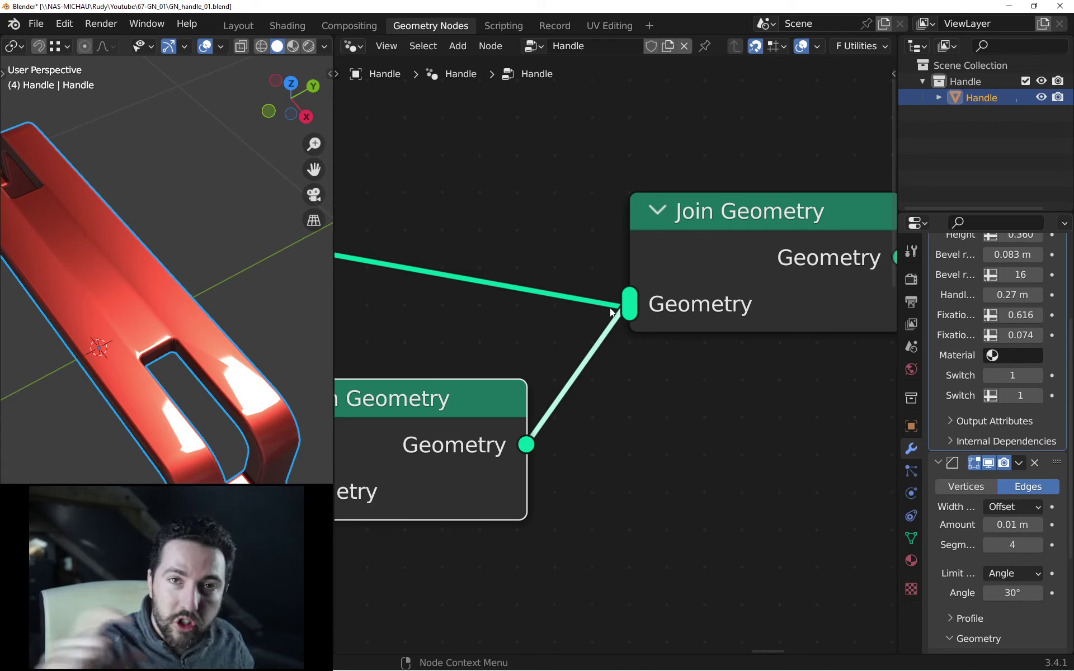
{"action": "right_click_drag", "start_coordinate": [566, 346], "coordinate": [595, 405], "text": "ctrl"}
{"action": "left_click_drag", "start_coordinate": [527, 445], "coordinate": [626, 321]}
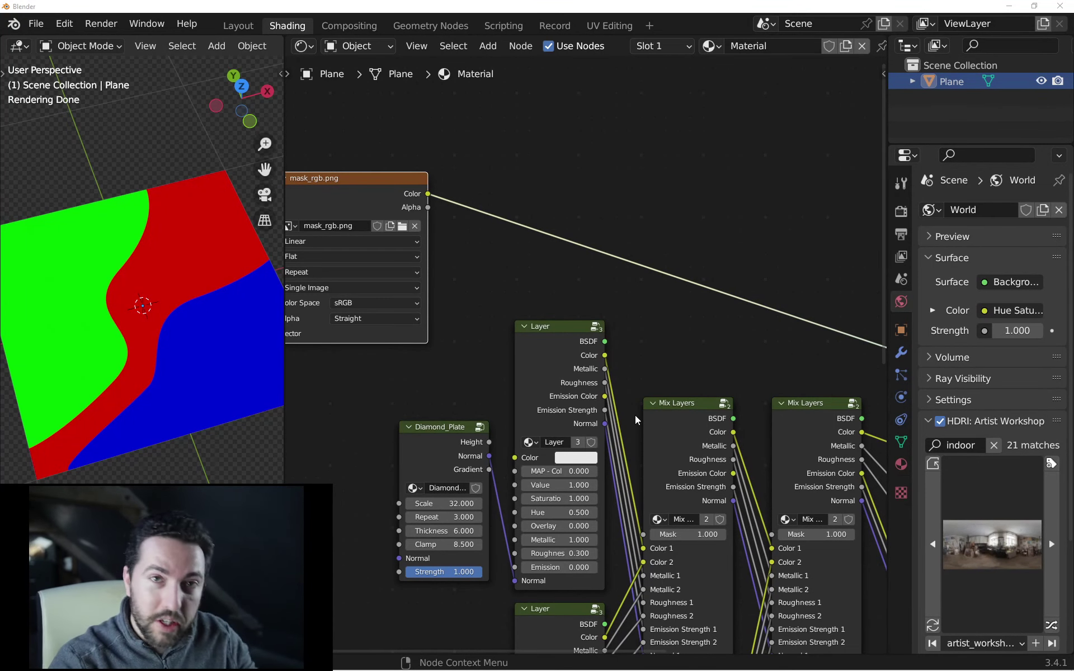
{"action": "scroll", "coordinate": [652, 393], "scroll_direction": "down", "scroll_amount": 1}
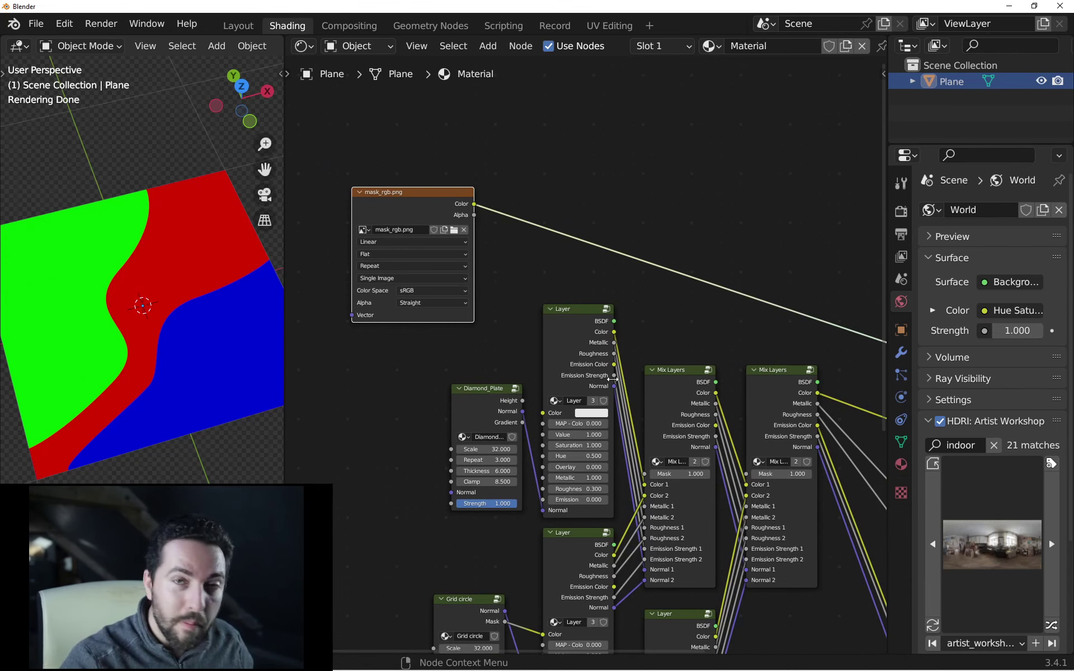
{"action": "middle_click_drag", "start_coordinate": [123, 280], "coordinate": [80, 272]}
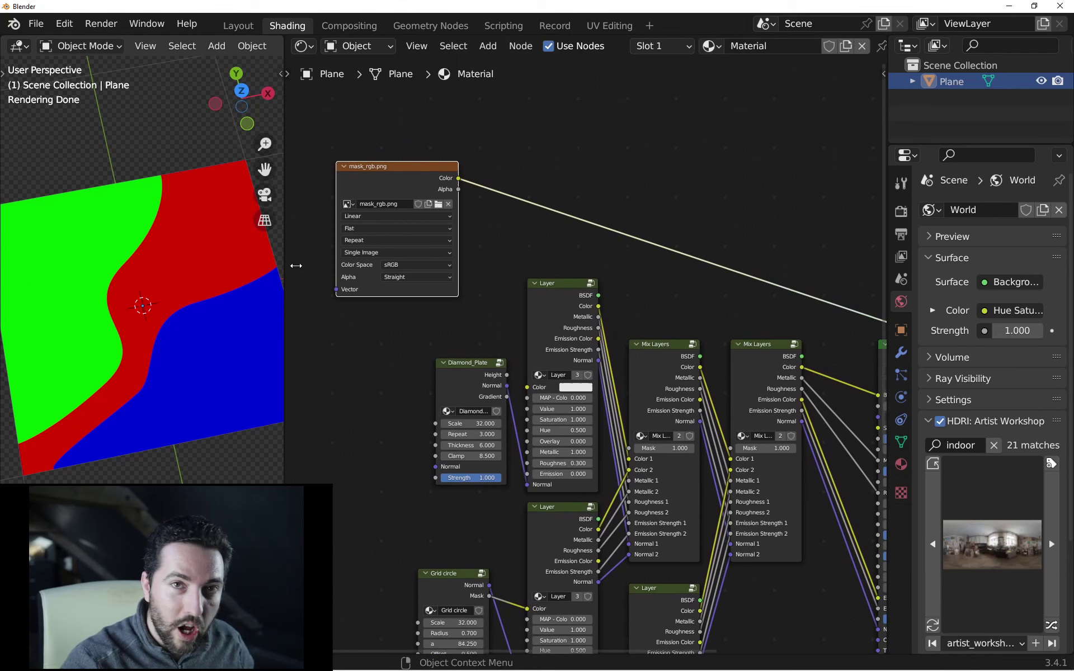
{"action": "left_click", "coordinate": [554, 311], "text": "ctrl+shift"}
{"action": "middle_click_drag", "start_coordinate": [615, 356], "coordinate": [613, 347]}
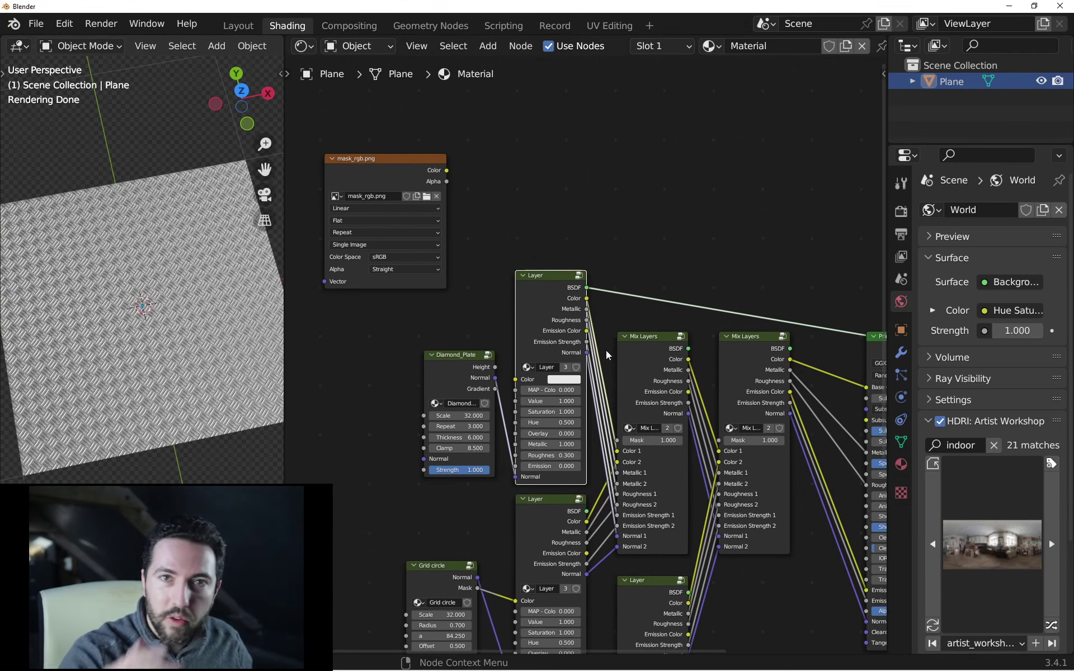
{"action": "middle_click_drag", "start_coordinate": [725, 379], "coordinate": [666, 301]}
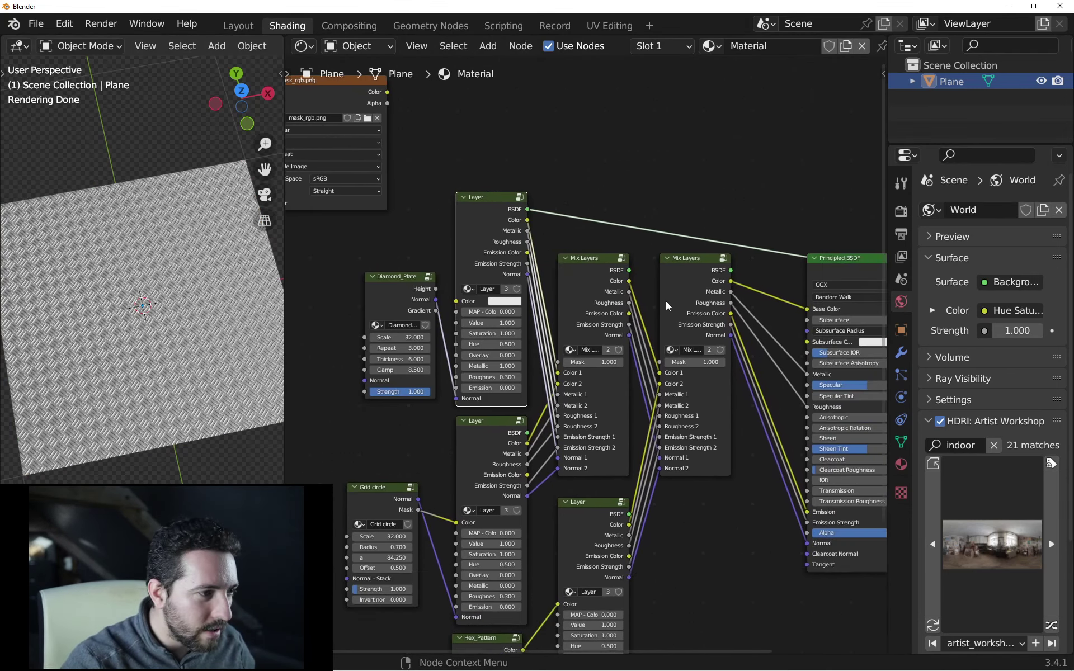
{"action": "left_click", "coordinate": [490, 442], "text": "ctrl+shift"}
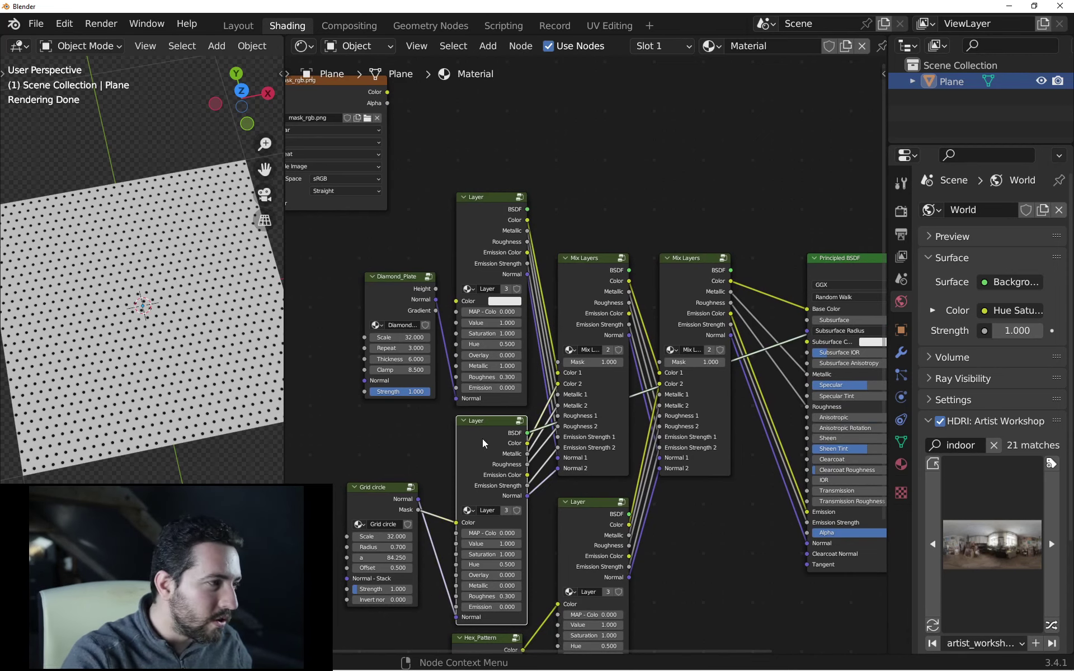
{"action": "left_click", "coordinate": [589, 544], "text": "ctrl+shift"}
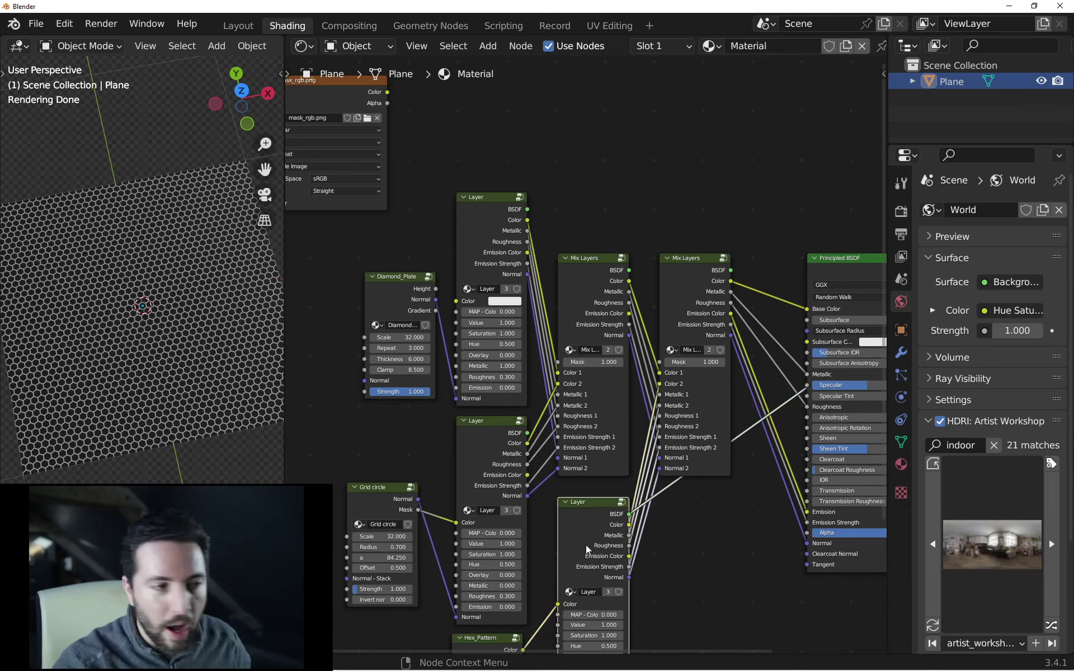
{"action": "middle_click_drag", "start_coordinate": [476, 250], "coordinate": [528, 324]}
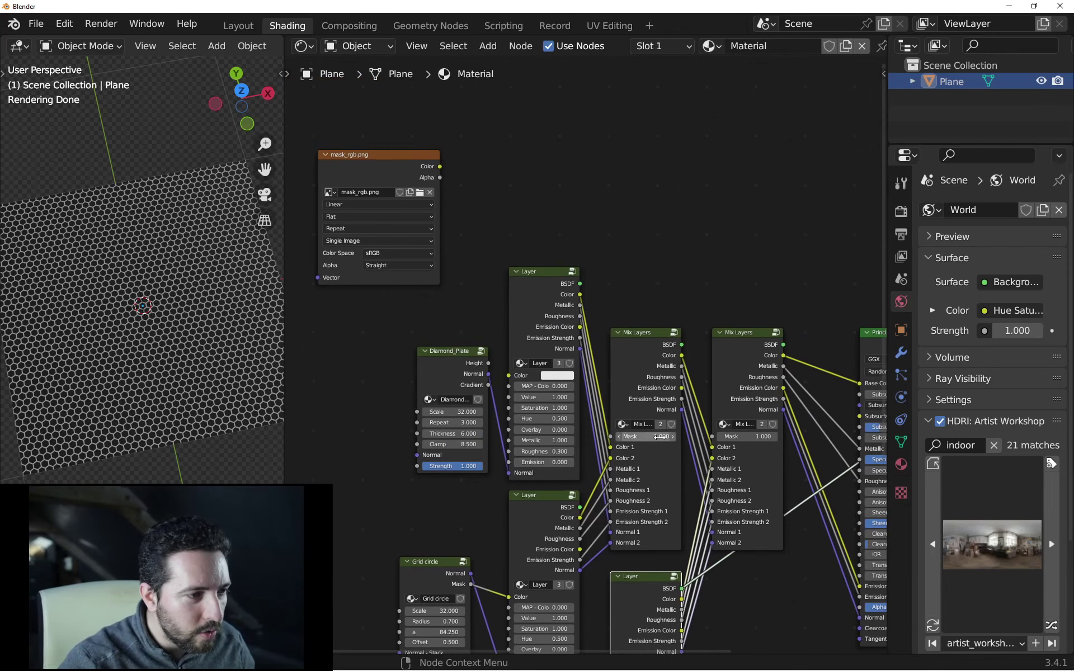
{"action": "left_click", "coordinate": [377, 174], "text": "ctrl+shift"}
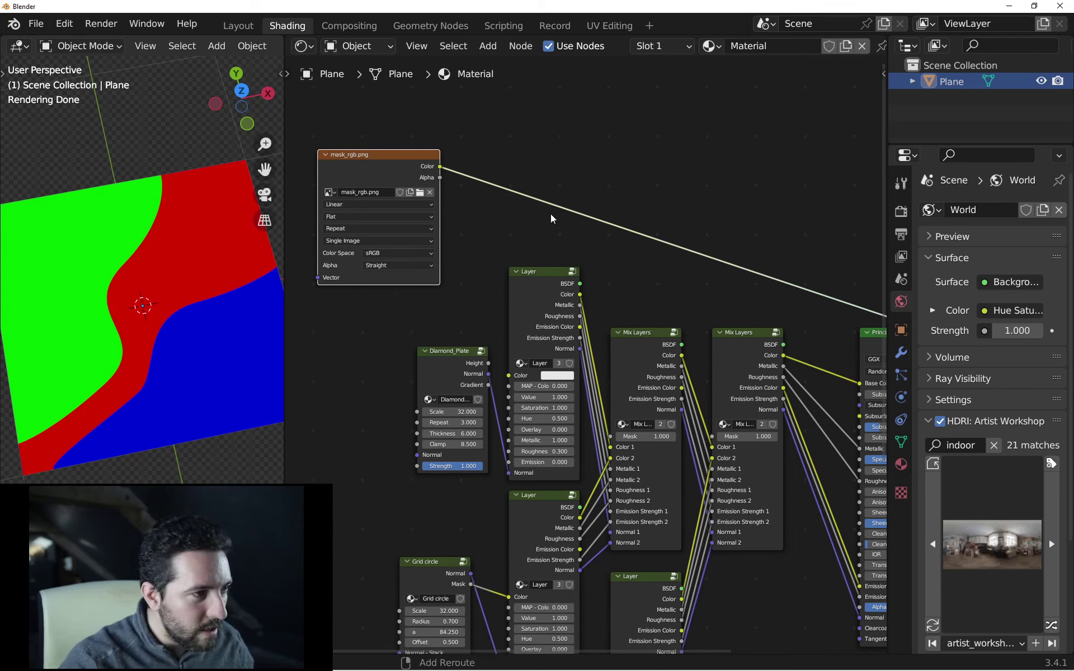
- Add a Separate Color node onto the mask_rgb.png link
{"action": "key", "text": "shift+a"}
{"action": "type", "text": "sep"}
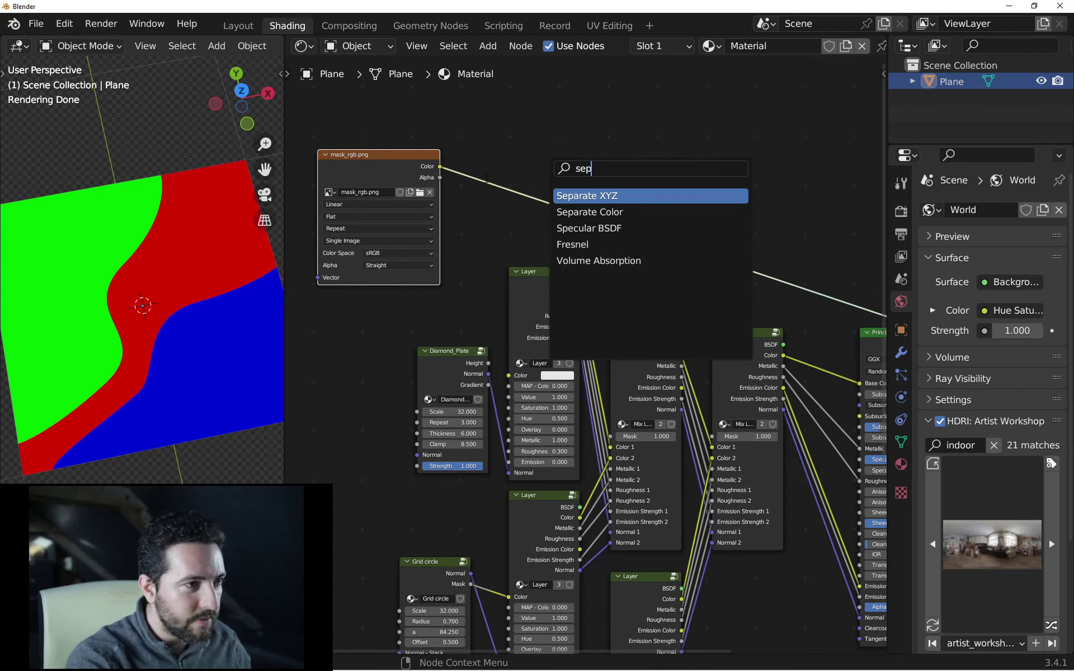
{"action": "key", "text": "Down"}
{"action": "key", "text": "Return"}
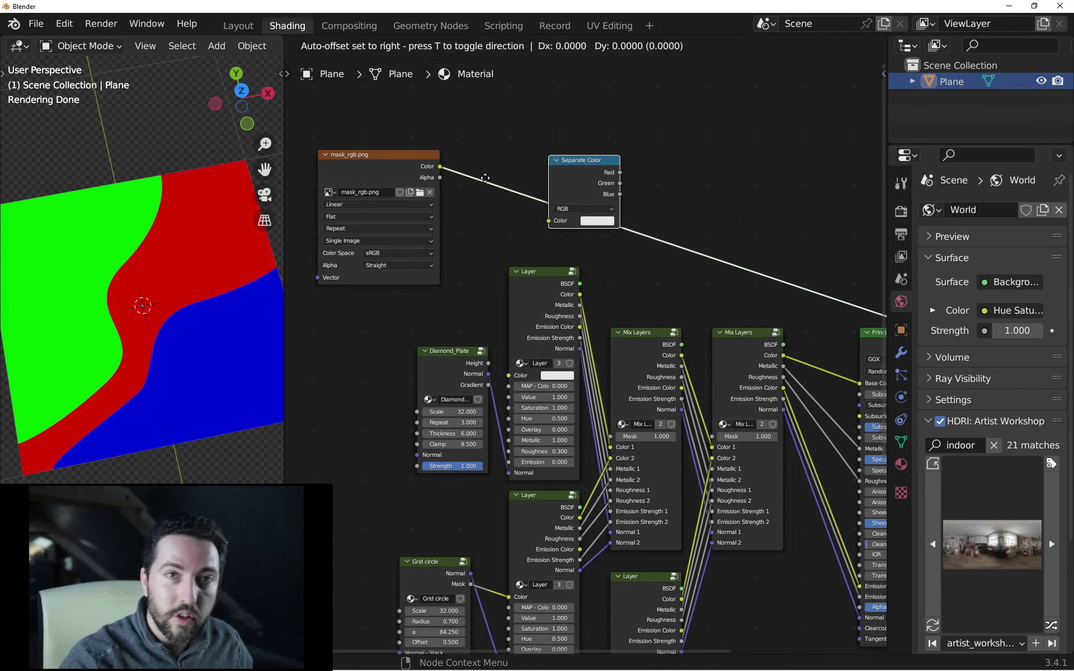
{"action": "left_click", "coordinate": [478, 176]}
- Preview each Separate Color channel in turn, ending on Red
{"action": "scroll", "coordinate": [478, 176], "scroll_direction": "up", "scroll_amount": 2}
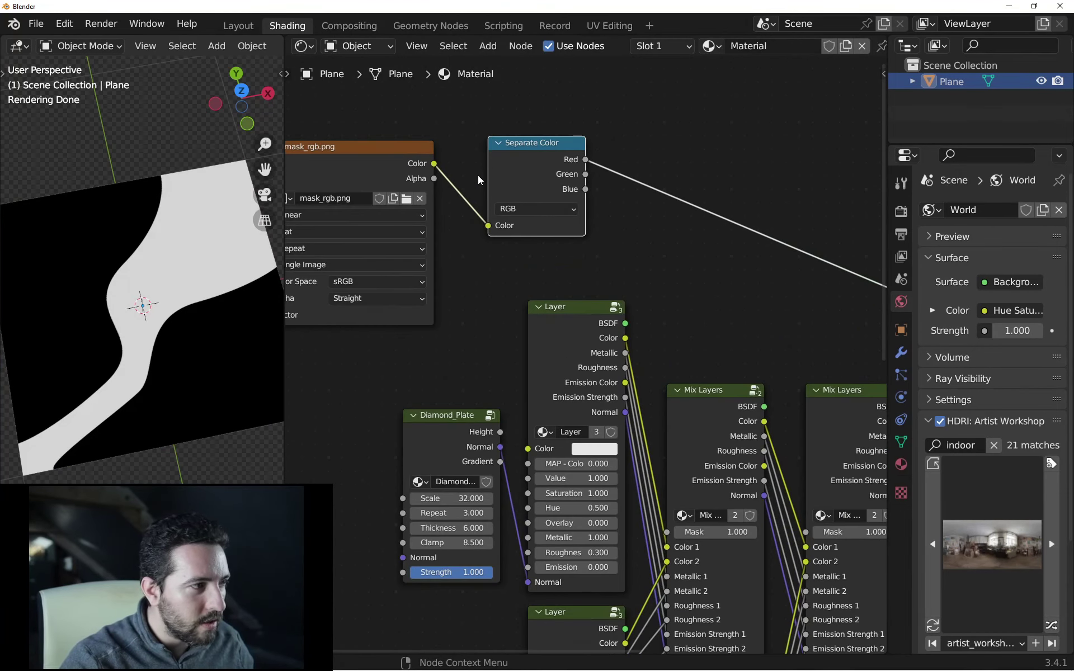
{"action": "left_click", "coordinate": [529, 173], "text": "ctrl+shift"}
{"action": "left_click", "coordinate": [529, 172], "text": "ctrl+shift"}
{"action": "left_click", "coordinate": [529, 172], "text": "ctrl+shift"}
{"action": "left_click", "coordinate": [529, 171], "text": "ctrl+shift"}
{"action": "left_click", "coordinate": [529, 171], "text": "ctrl+shift"}
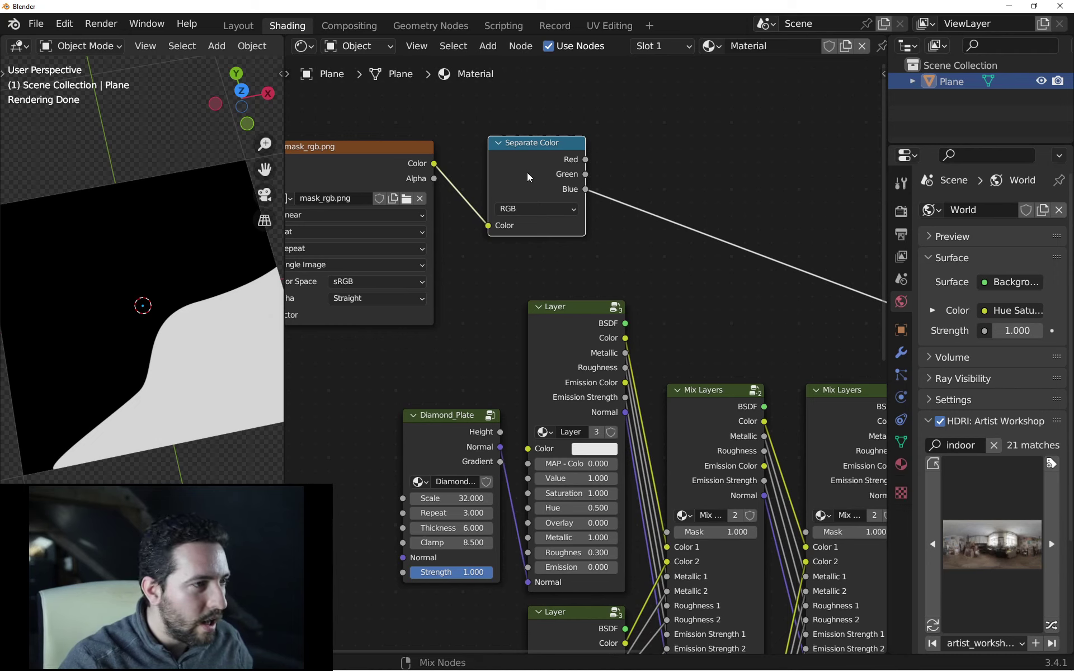
{"action": "left_click", "coordinate": [527, 172], "text": "ctrl+shift"}
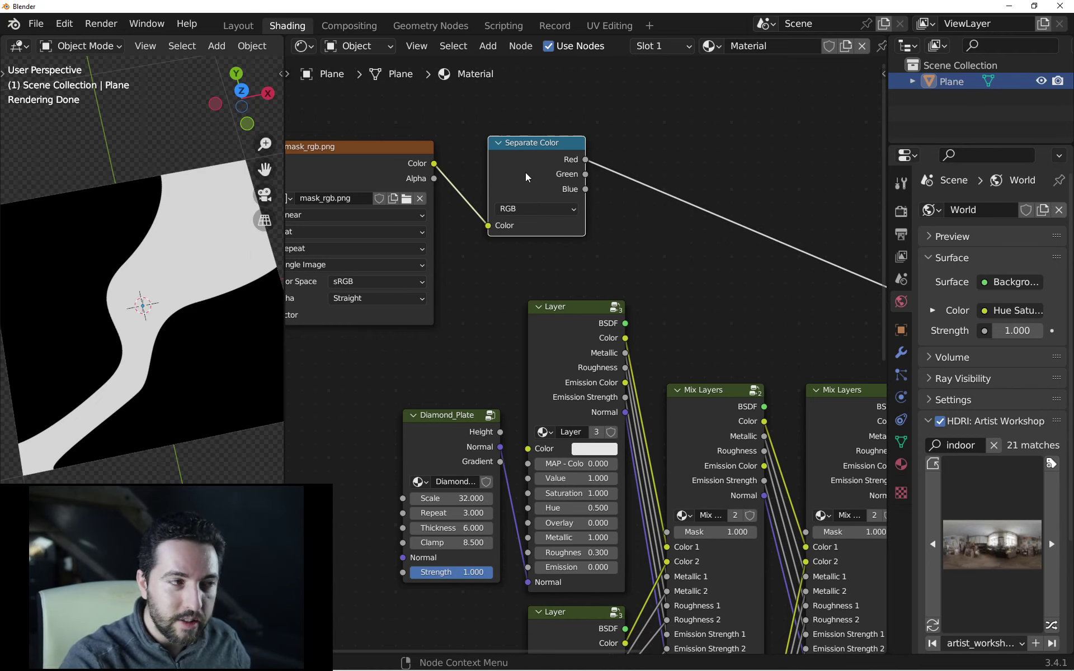
- Connect the Red channel to the first Mix Layers node's Mask input
{"action": "middle_click_drag", "start_coordinate": [526, 172], "coordinate": [492, 152]}
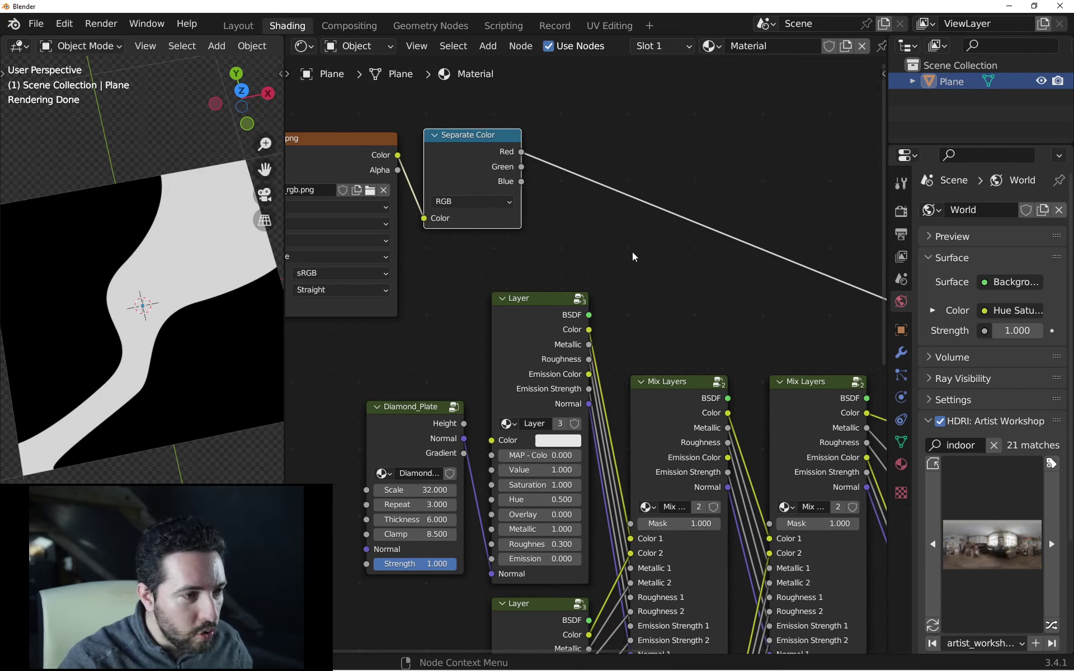
{"action": "middle_click_drag", "start_coordinate": [633, 251], "coordinate": [537, 194]}
{"action": "left_click_drag", "start_coordinate": [453, 122], "coordinate": [559, 491]}
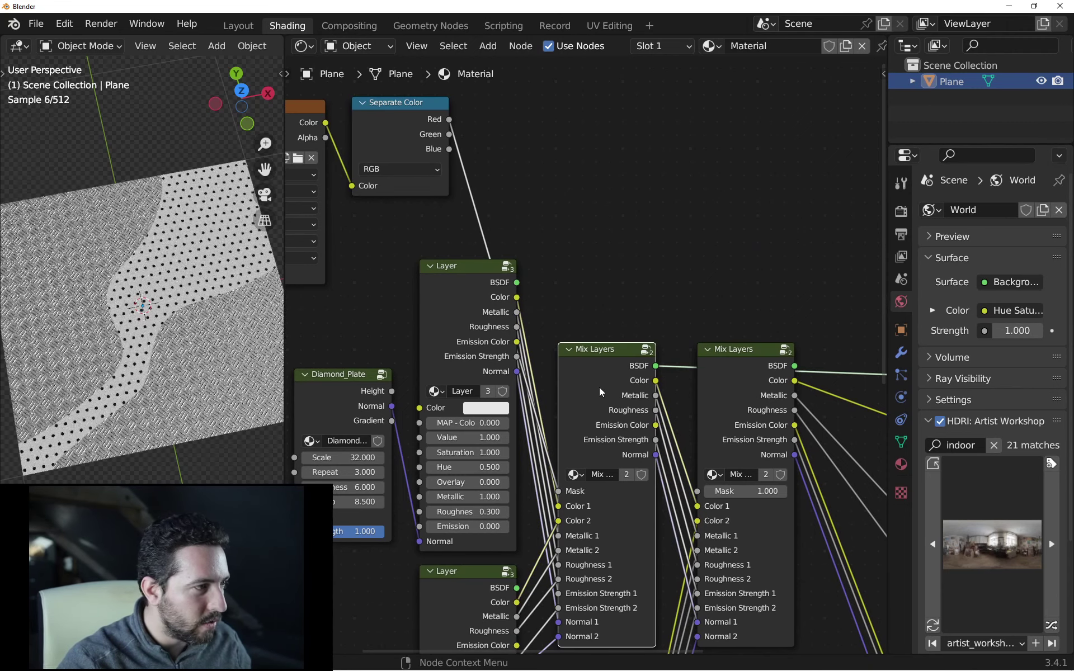
- Preview the Red channel mask, then the first Mix Layers result, on the plane
{"action": "middle_click_drag", "start_coordinate": [582, 465], "coordinate": [598, 428]}
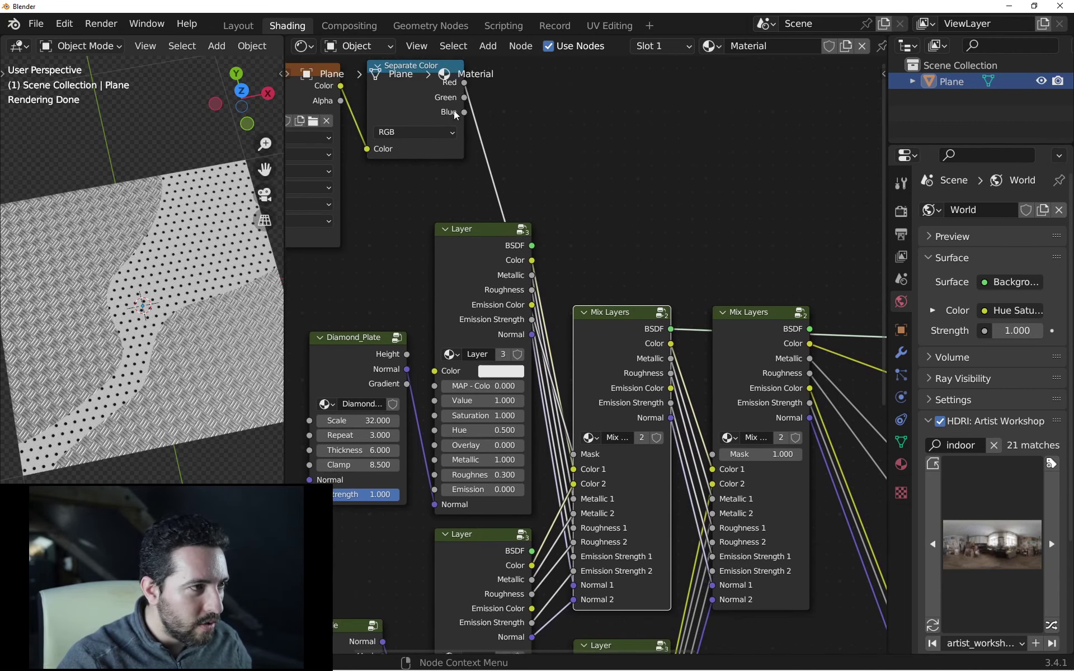
{"action": "middle_click_drag", "start_coordinate": [480, 143], "coordinate": [492, 172]}
{"action": "left_click", "coordinate": [448, 137], "text": "ctrl+shift"}
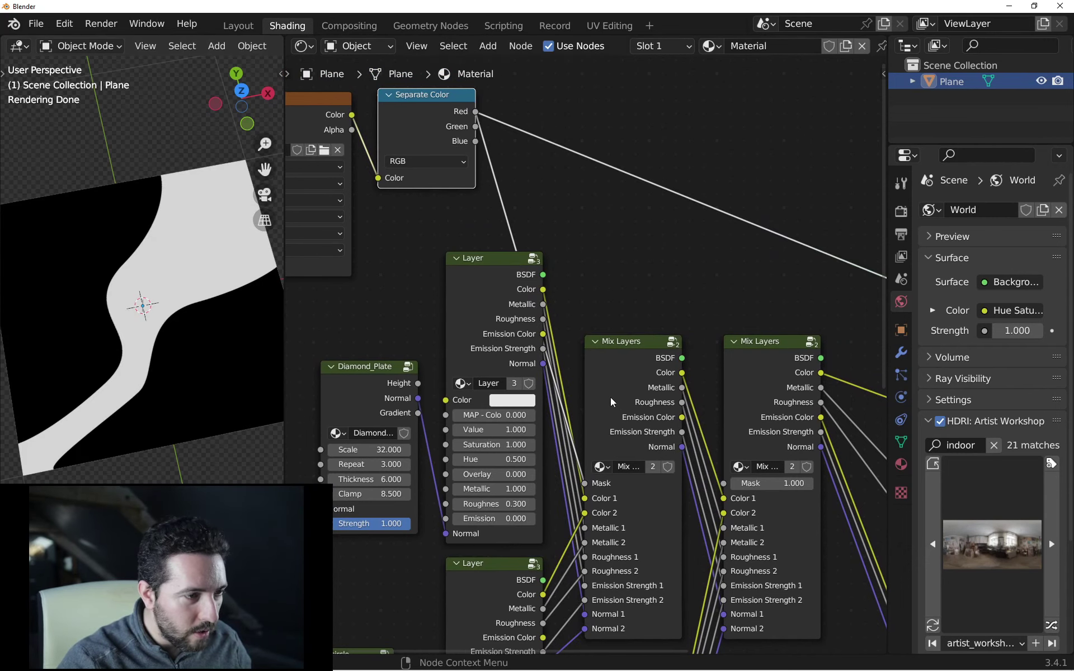
{"action": "left_click", "coordinate": [626, 376], "text": "ctrl+shift"}
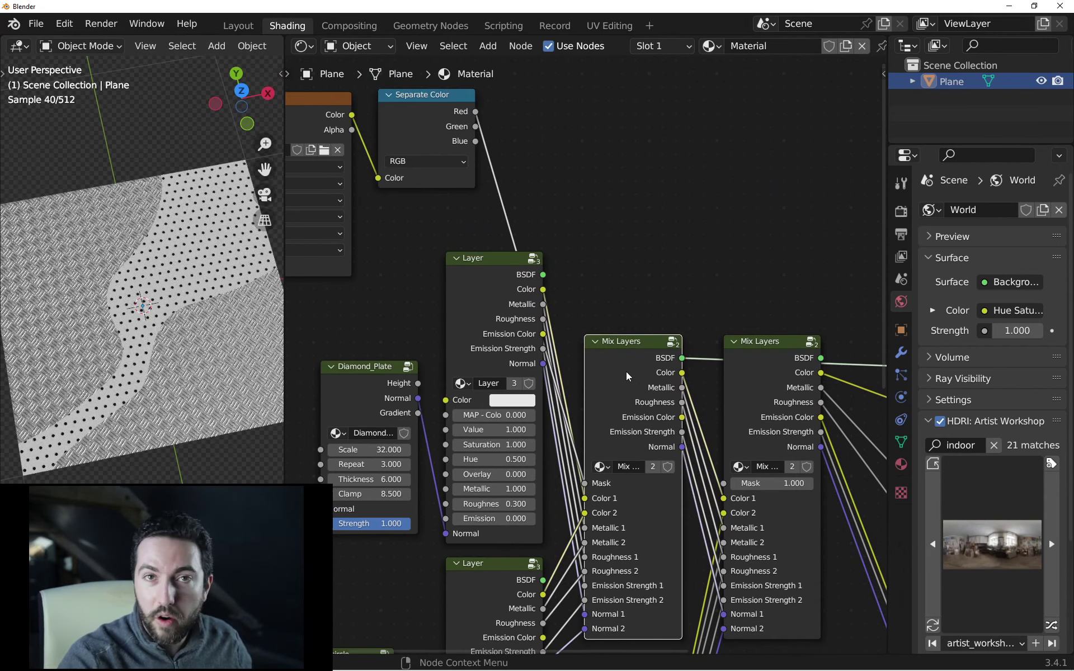
{"action": "middle_click_drag", "start_coordinate": [617, 370], "coordinate": [624, 346]}
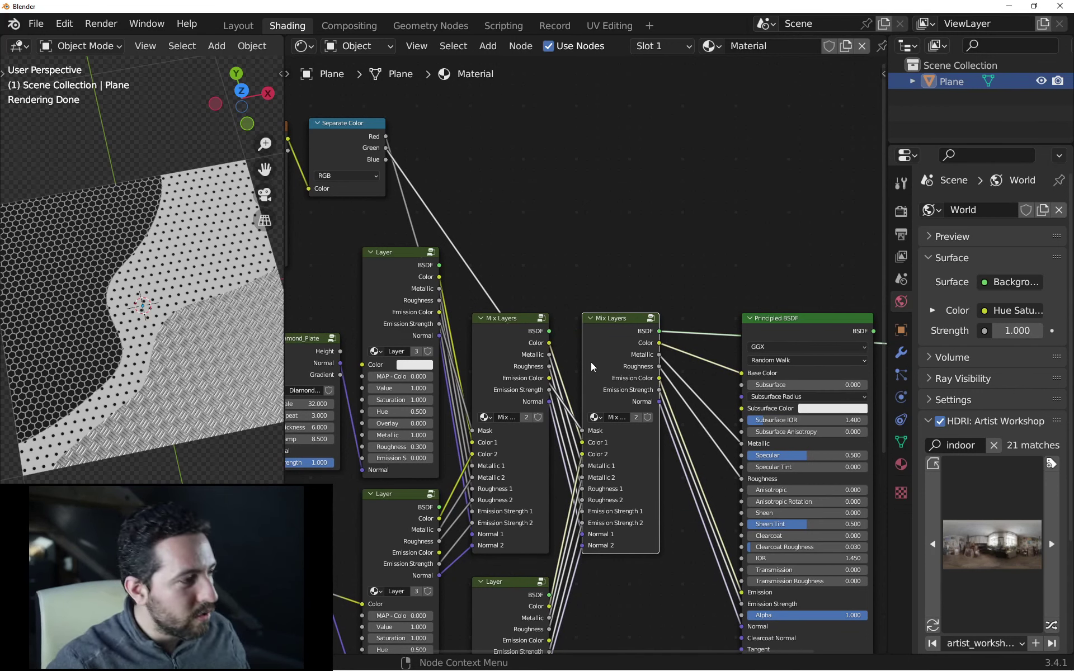
- Preview the mask image, then the final Principled BSDF result, and select the Separate Color node
{"action": "scroll", "coordinate": [590, 361], "scroll_direction": "left", "scroll_amount": 5, "text": "ctrl"}
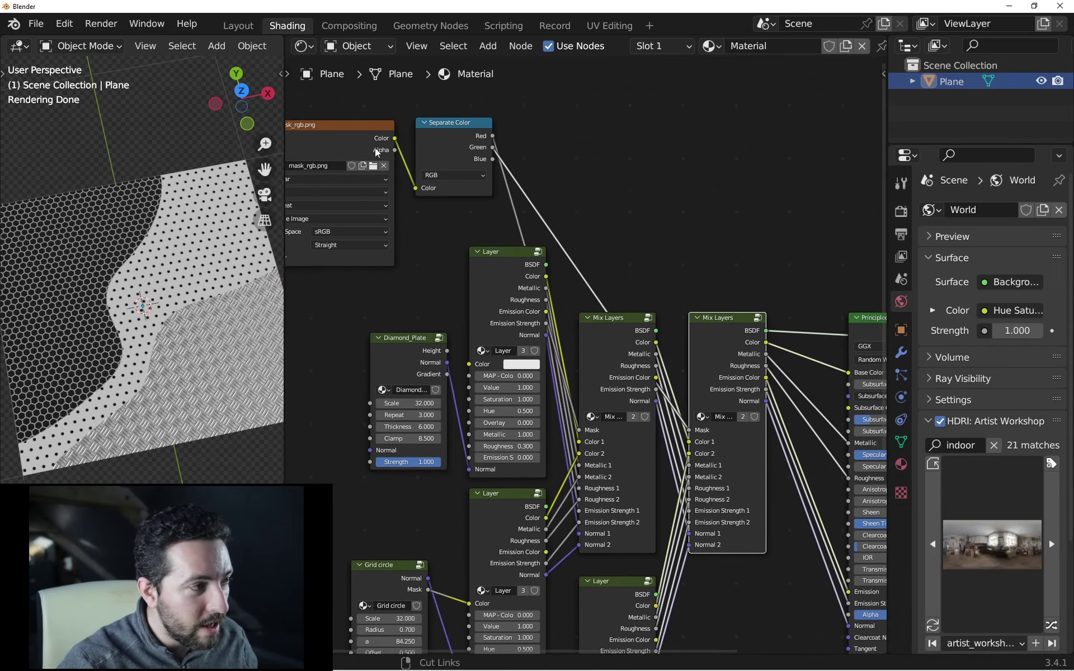
{"action": "left_click", "coordinate": [376, 152], "text": "ctrl+shift"}
{"action": "middle_click_drag", "start_coordinate": [580, 297], "coordinate": [501, 307]}
{"action": "left_click", "coordinate": [827, 337], "text": "ctrl+shift"}
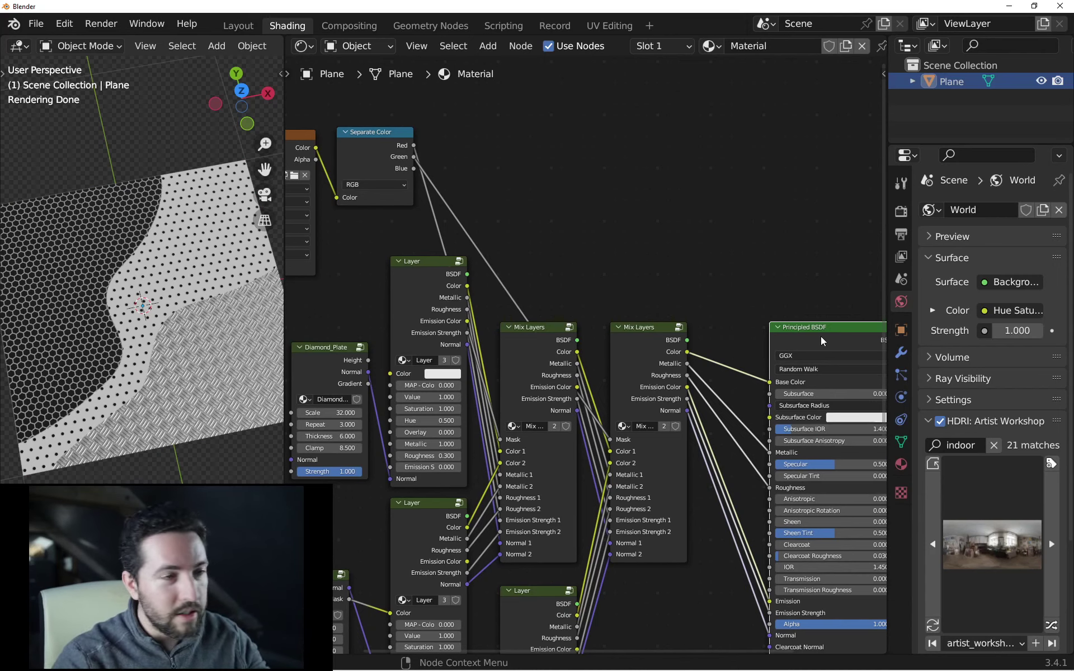
{"action": "left_click", "coordinate": [370, 177]}
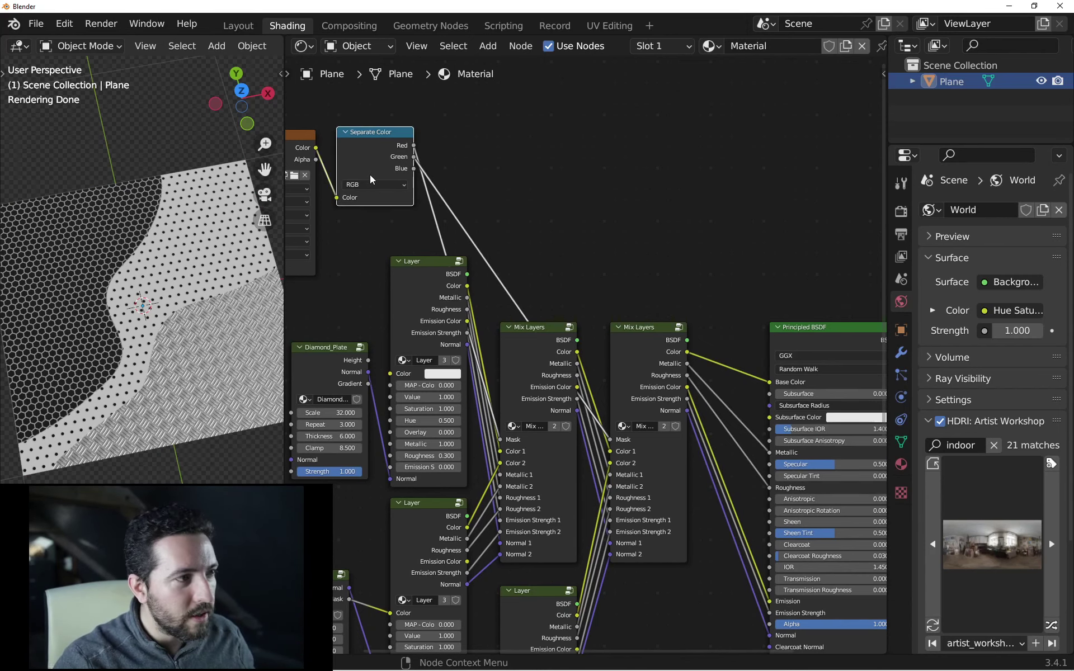